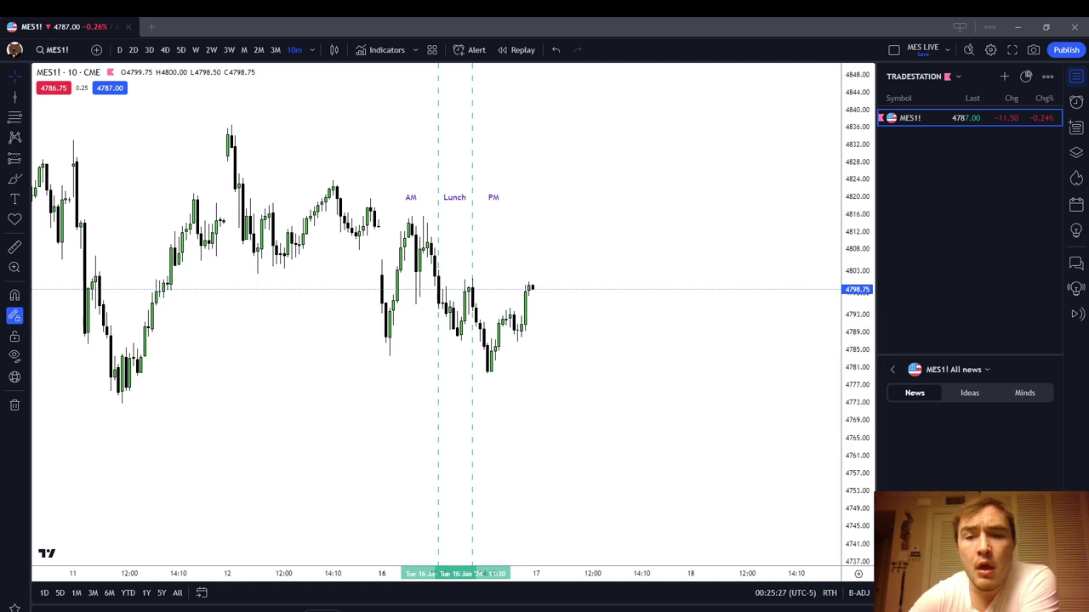
right_click(738, 262)
click(646, 243)
scroll(649, 245, down, 2)
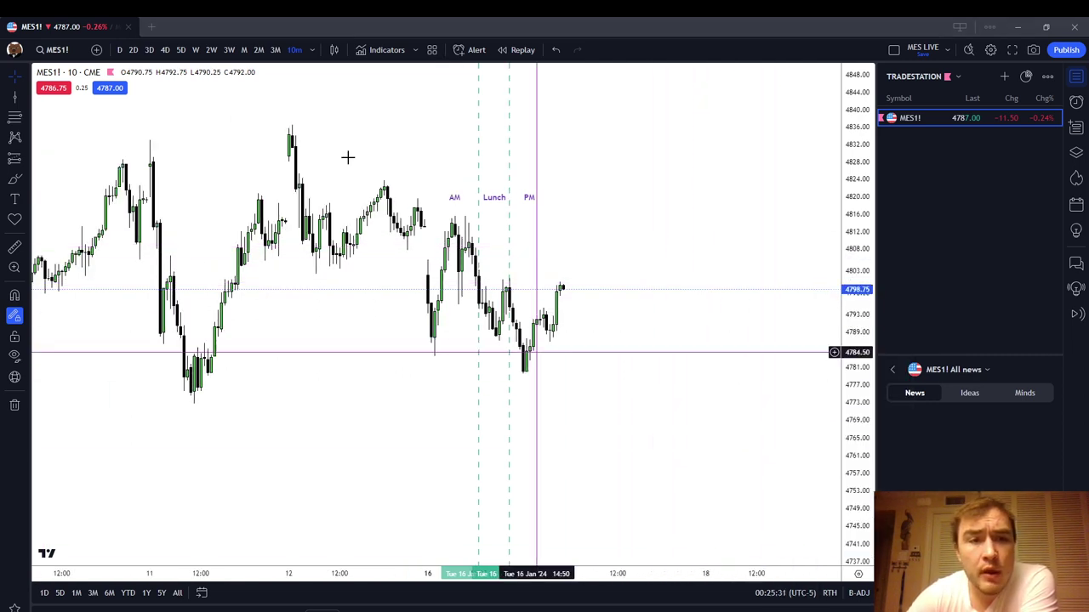
click(312, 51)
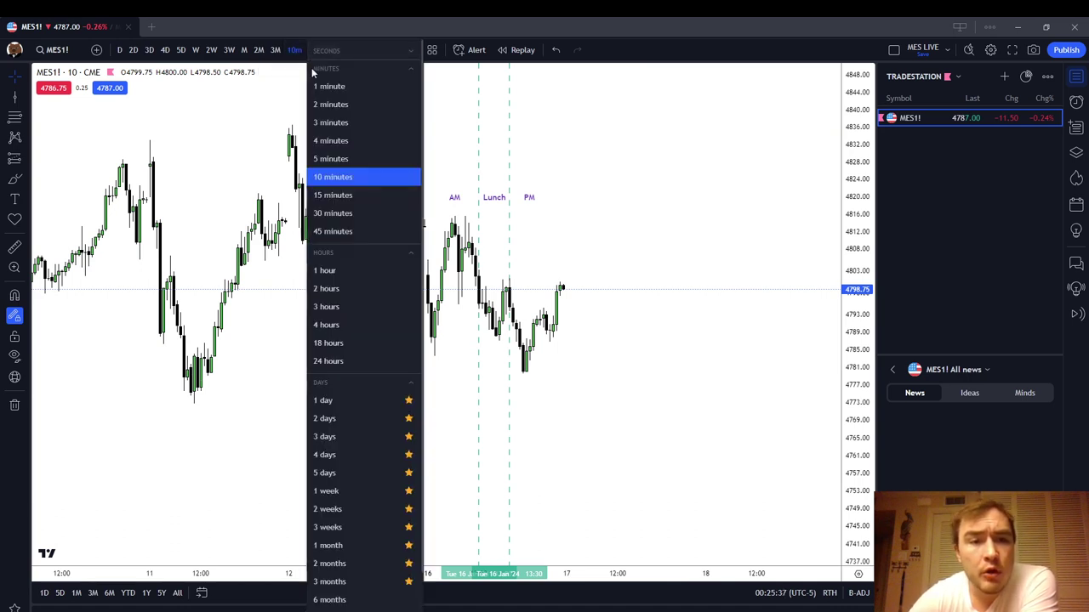
click(841, 215)
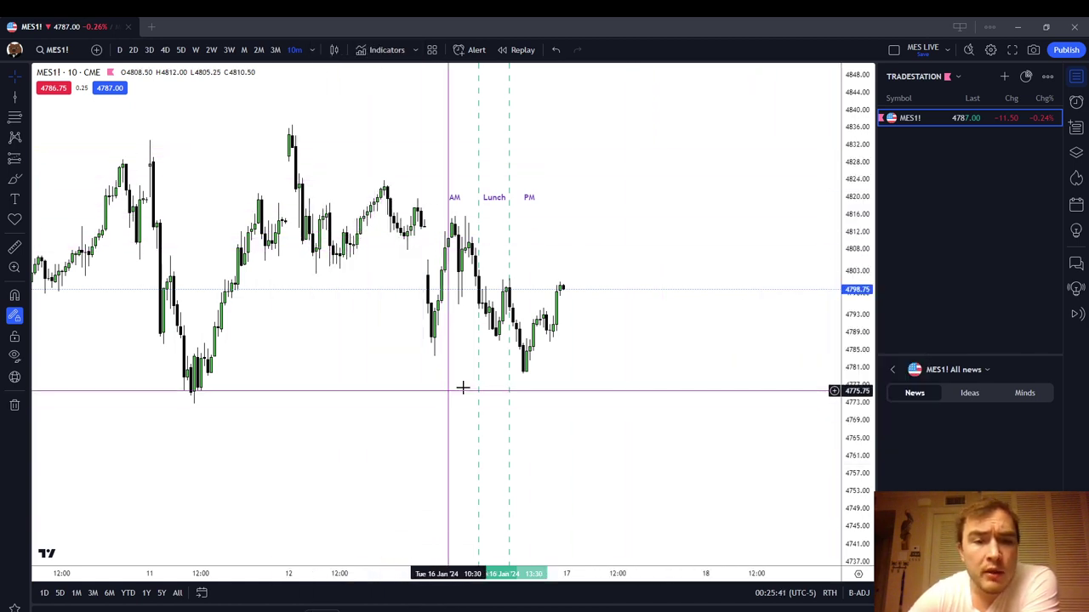
scroll(510, 387, up, 2)
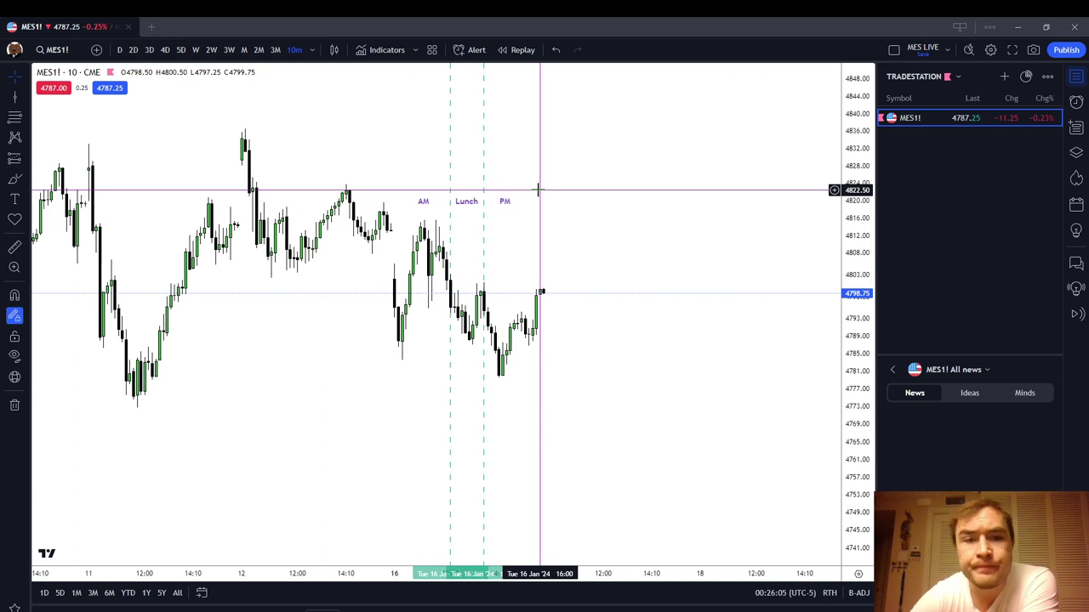
scroll(538, 189, down, 2)
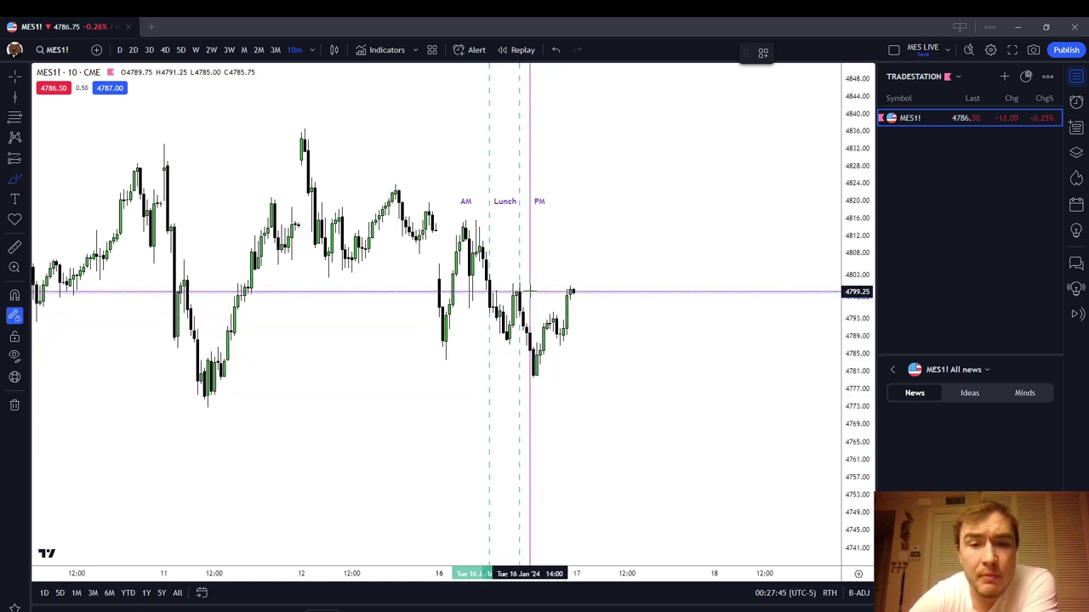
Step: Draw a short horizontal red brush line near 4799 from the start of the PM session towards the 16 January close
drag(537, 290, 559, 290)
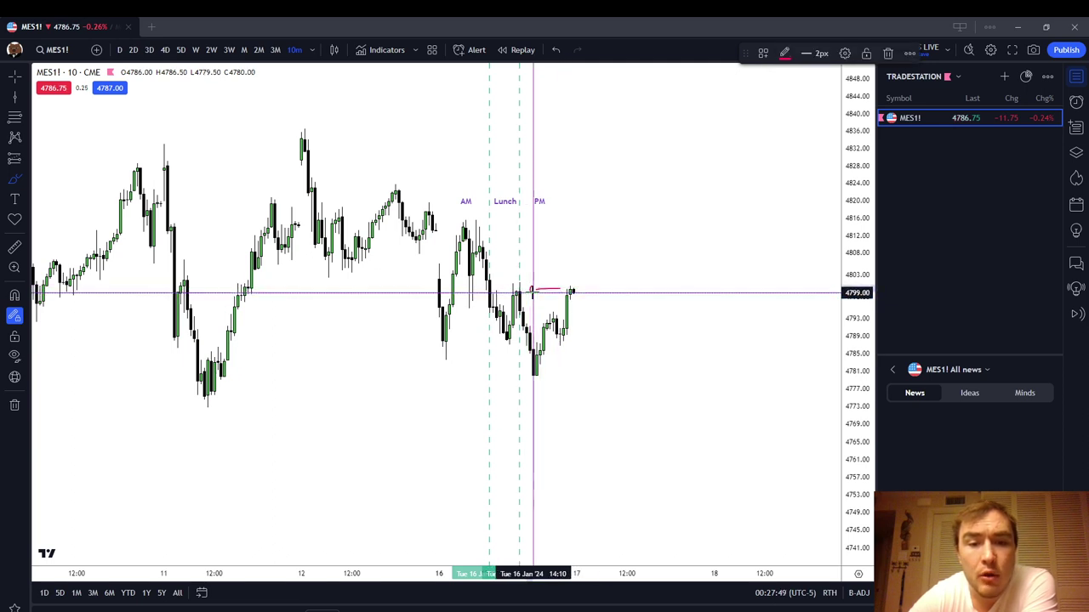
right_click(580, 255)
Step: Delete the two red brush strokes beside the PM session's price bars
click(545, 293)
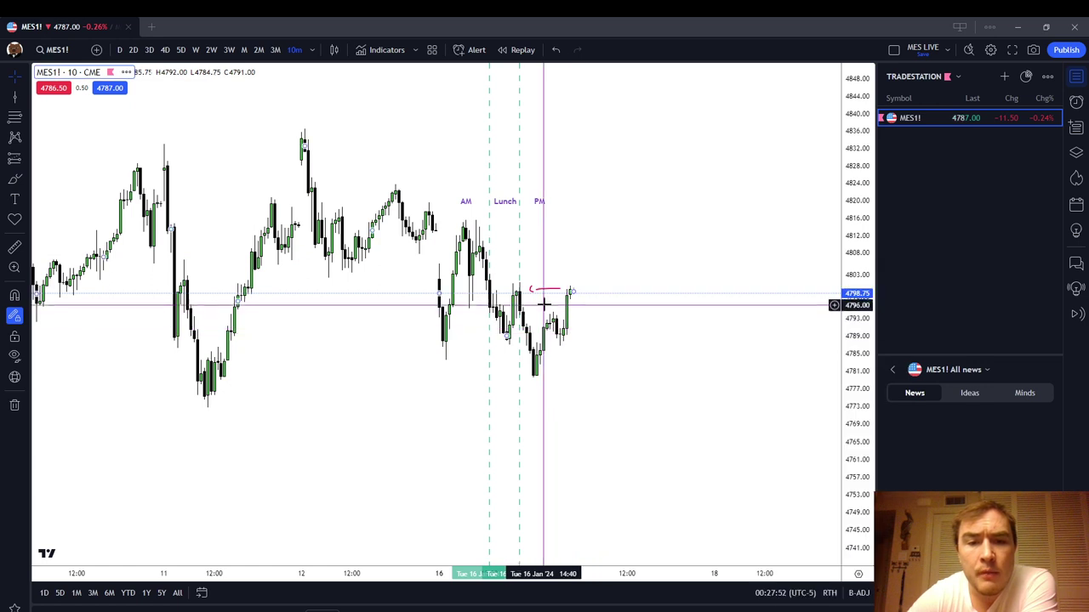
click(885, 55)
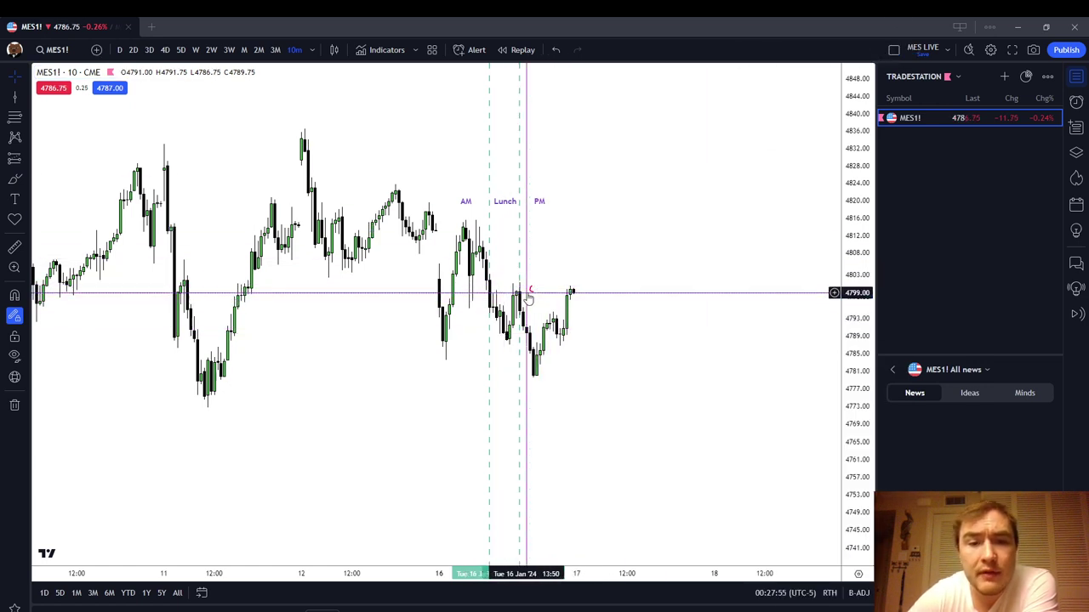
click(531, 290)
click(889, 54)
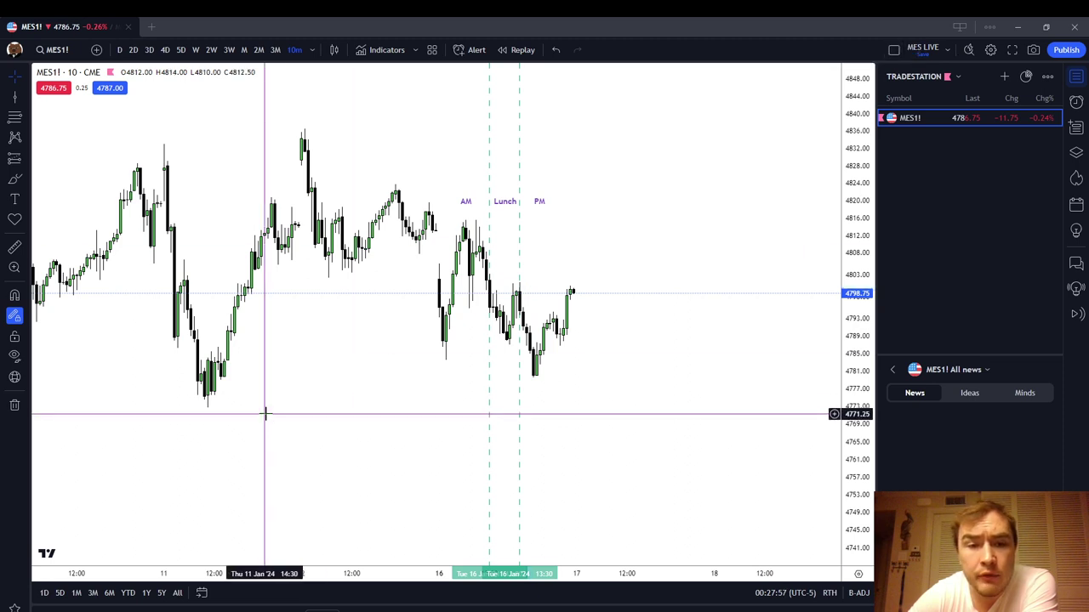
right_click(292, 328)
click(345, 285)
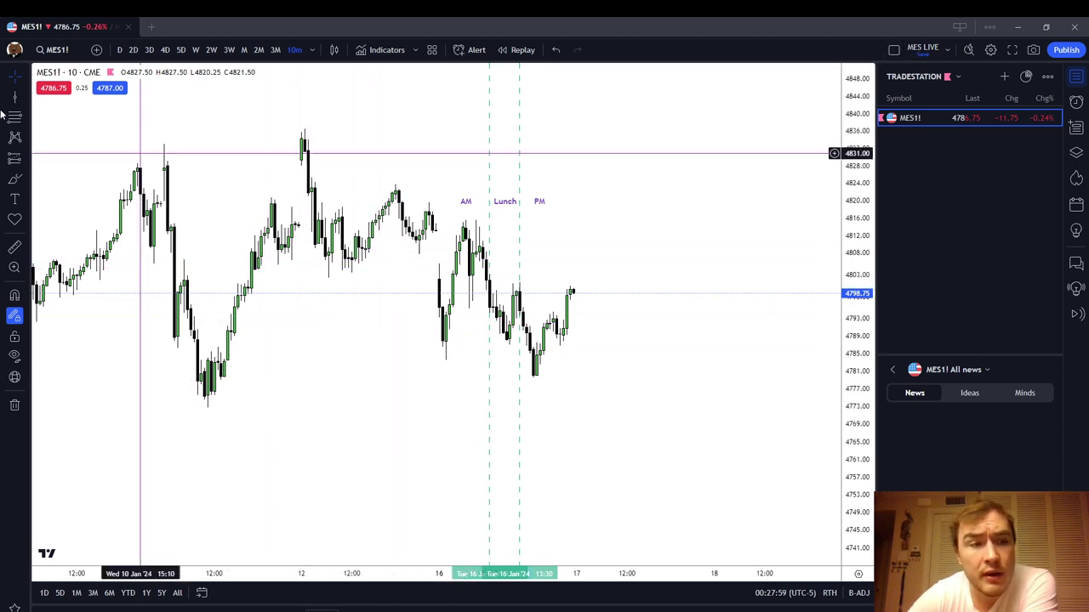
Step: With magnet snapping on, place horizontal lines at the 16 January morning low's wick (4783.75) and candle body (4788.00)
click(25, 100)
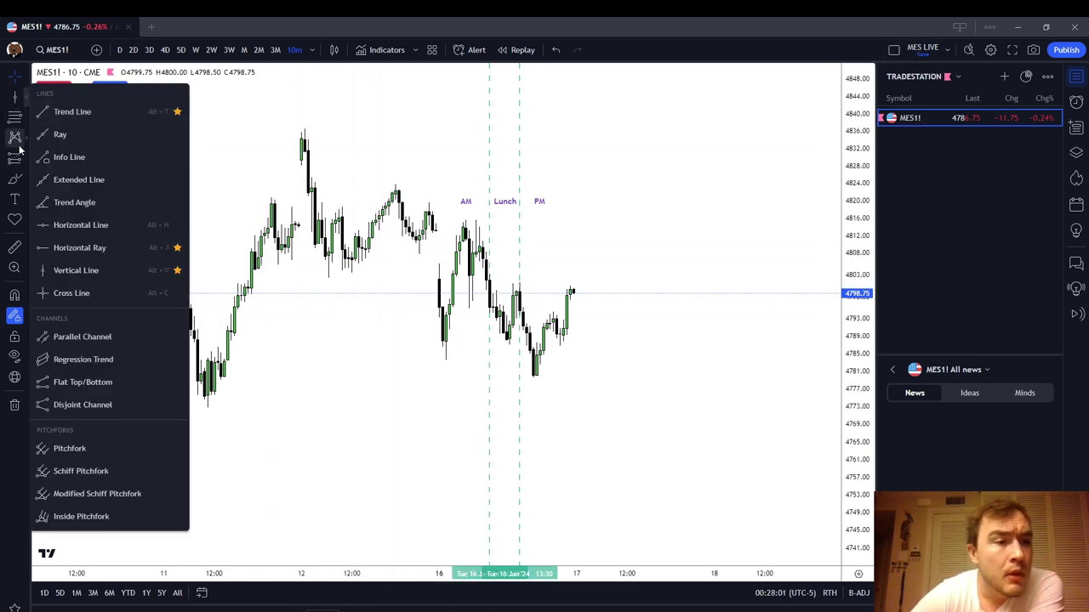
click(86, 225)
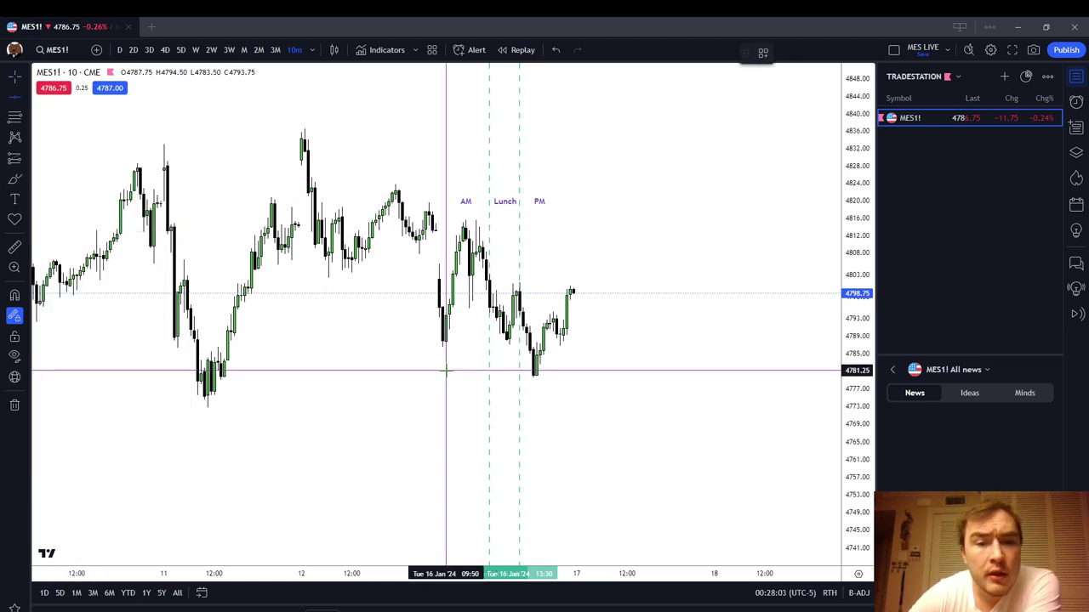
click(15, 298)
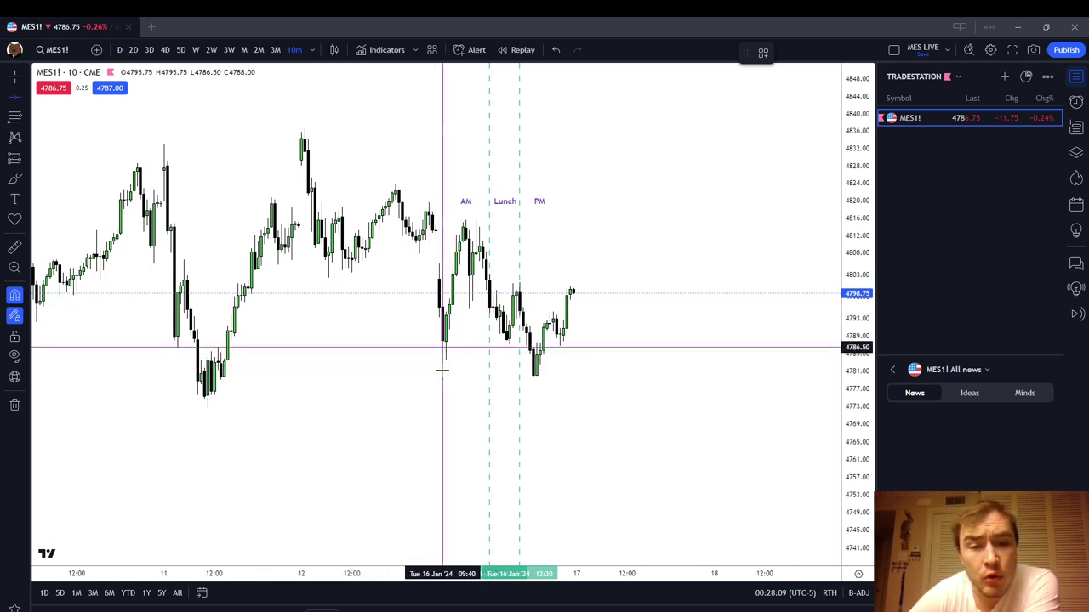
key(alt+h)
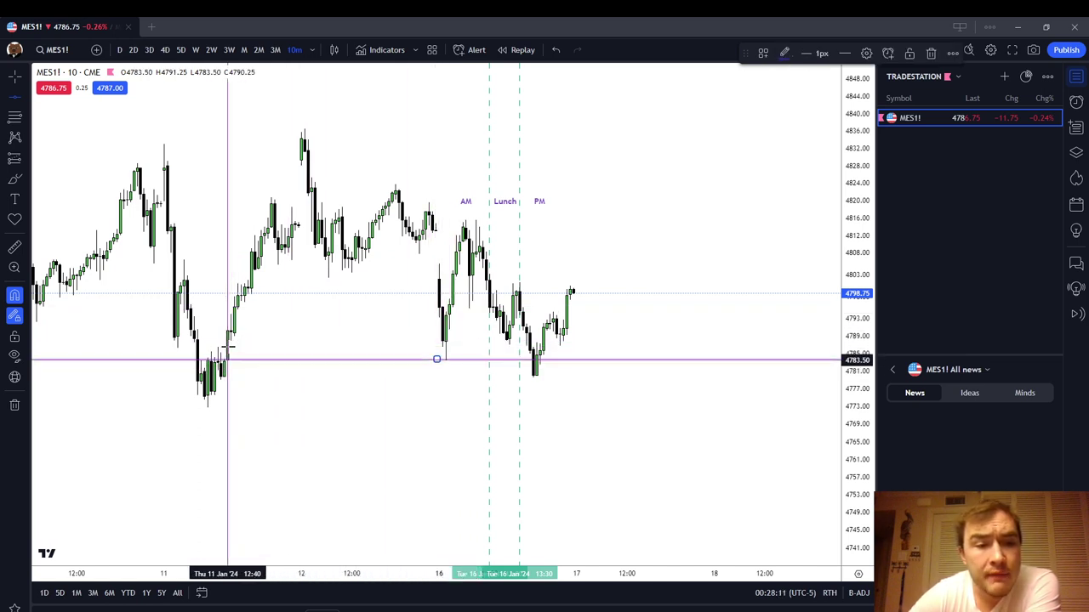
key(alt+h)
click(266, 326)
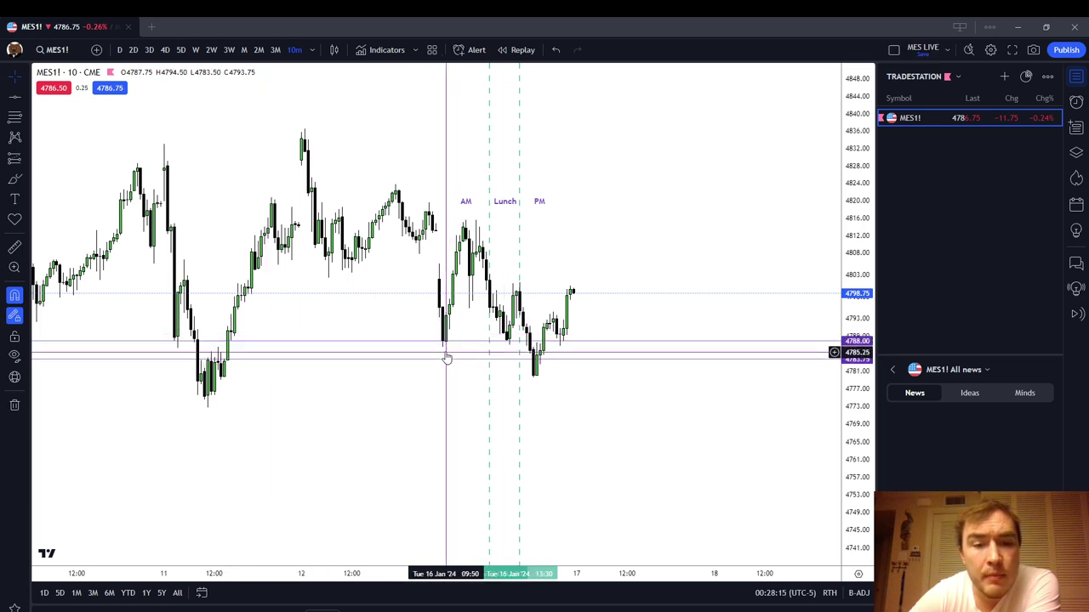
drag(445, 348, 445, 346)
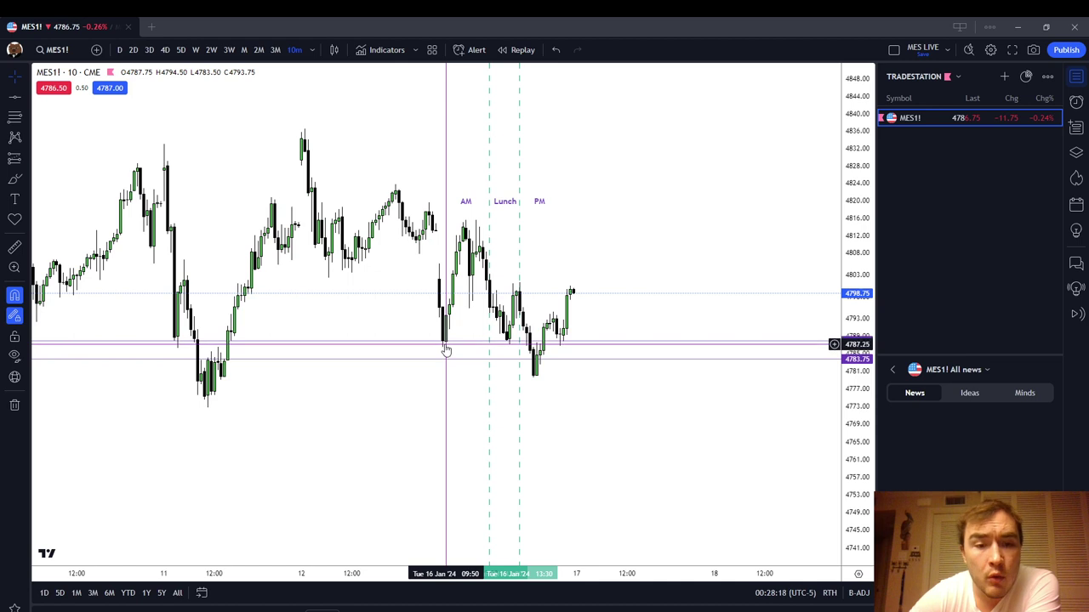
Step: Highlight the 11 January midday candles where price rises between the two horizontal lines
click(28, 181)
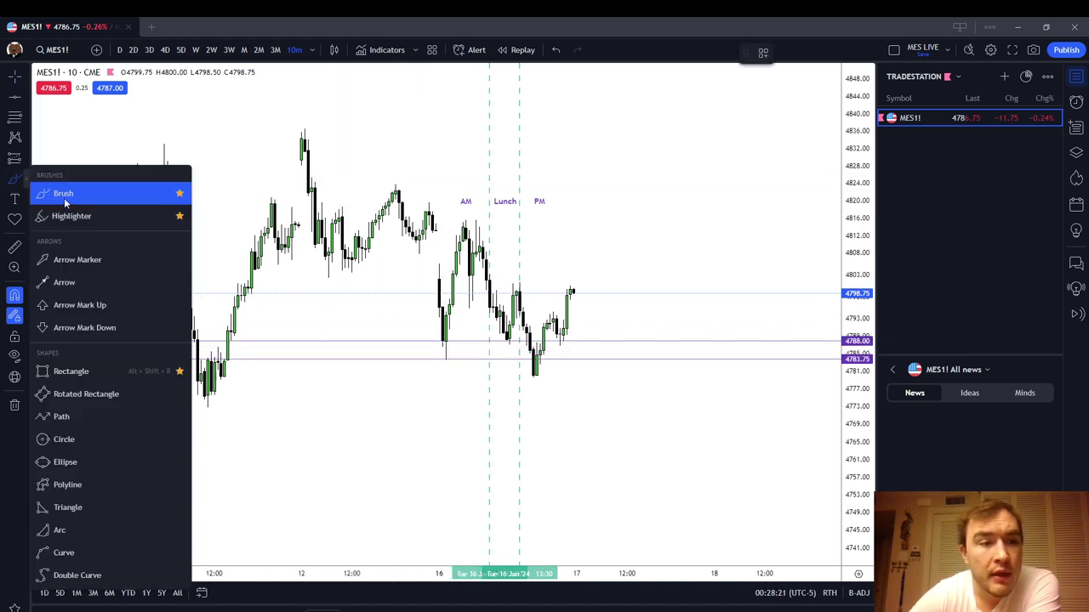
click(55, 195)
drag(221, 357, 230, 345)
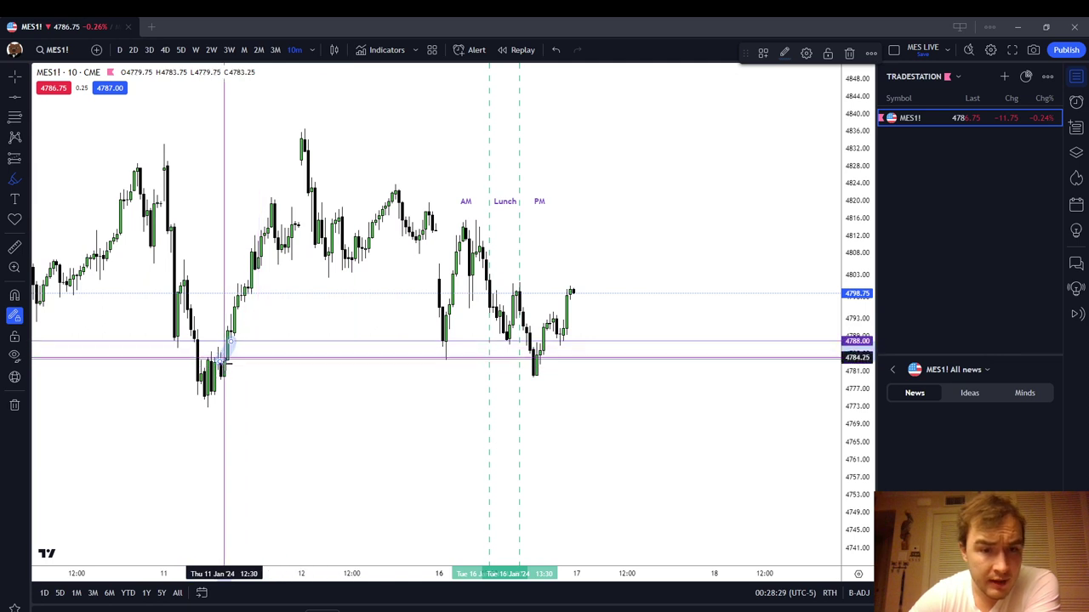
right_click(385, 285)
click(304, 352)
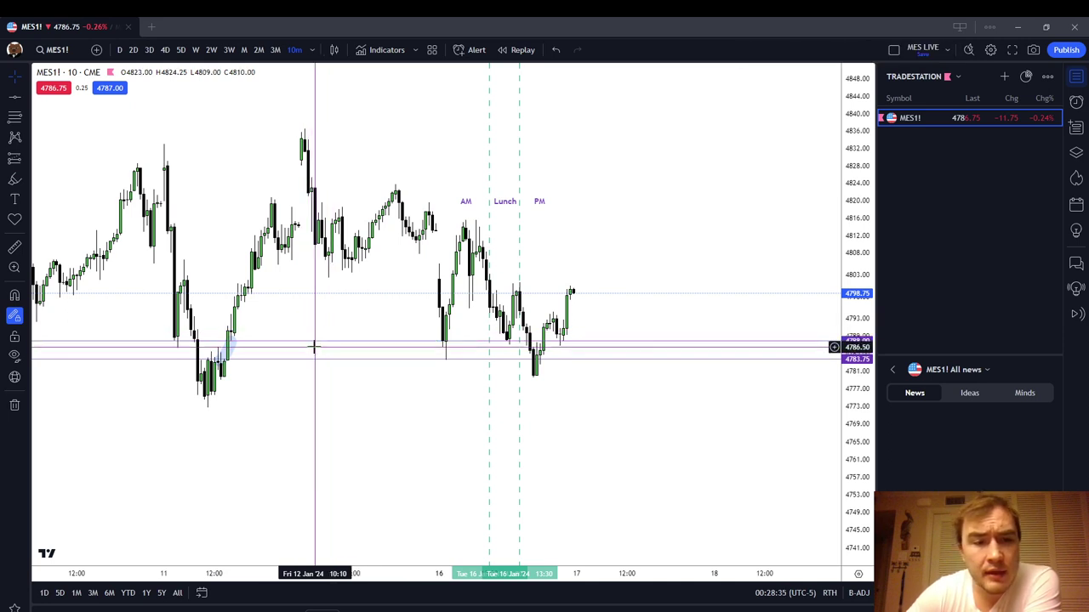
Step: Delete both horizontal lines at the morning low and the highlight on the 11 January candles
click(323, 342)
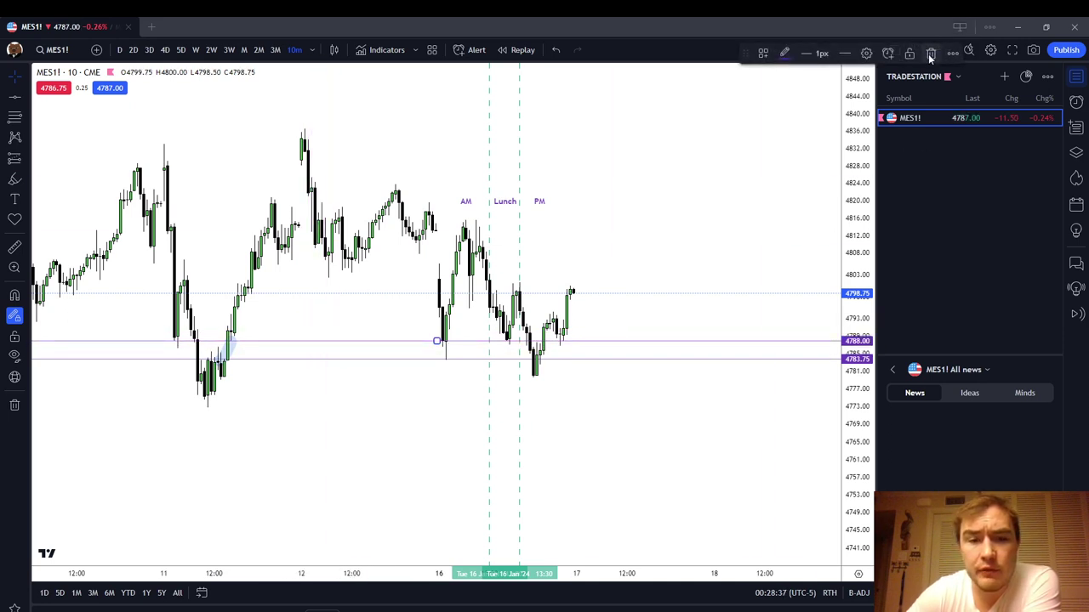
click(931, 55)
click(286, 360)
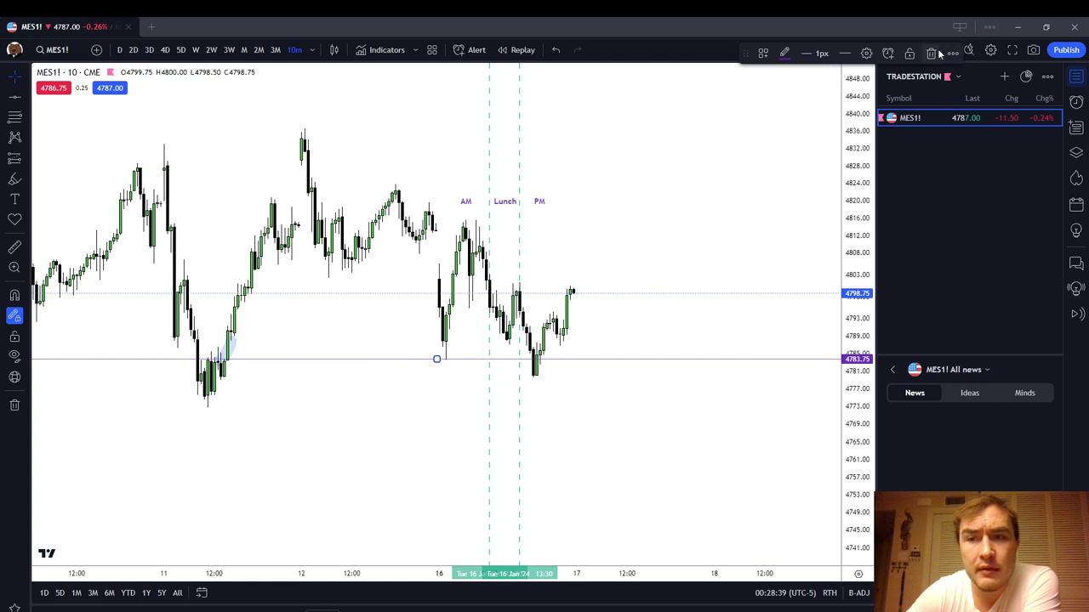
click(933, 53)
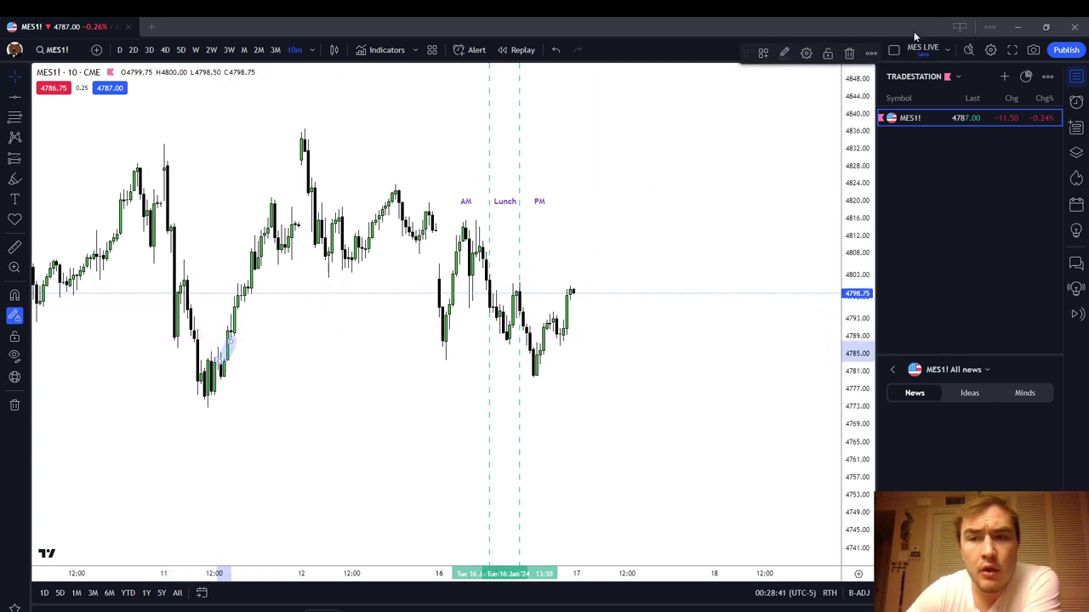
click(850, 54)
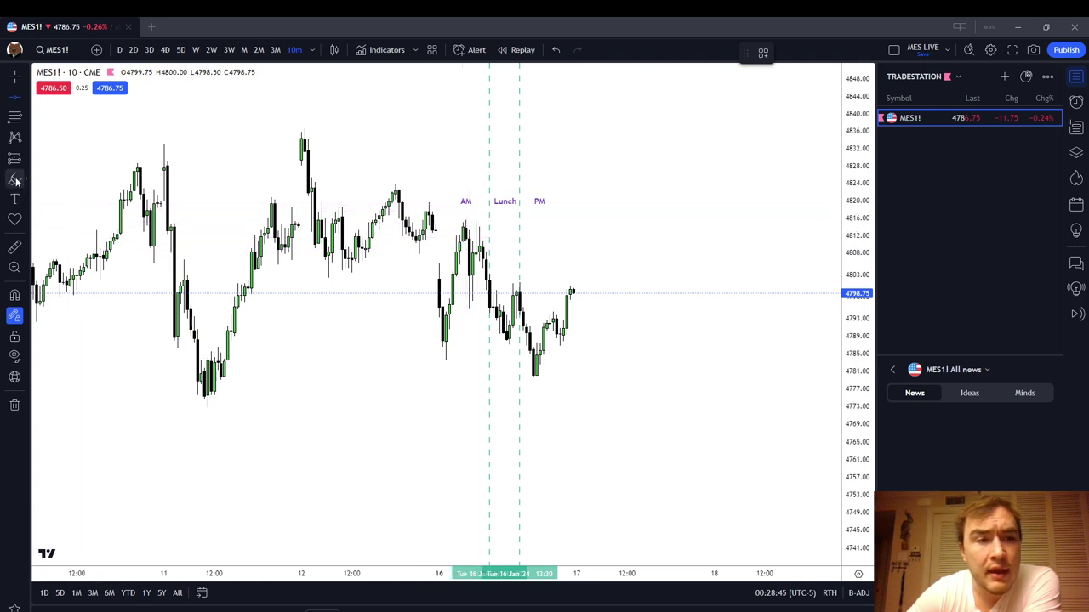
Step: With magnet snapping on, place horizontal lines at the 16 January morning high (4815.50) and the 12 January close (4814.00)
click(16, 293)
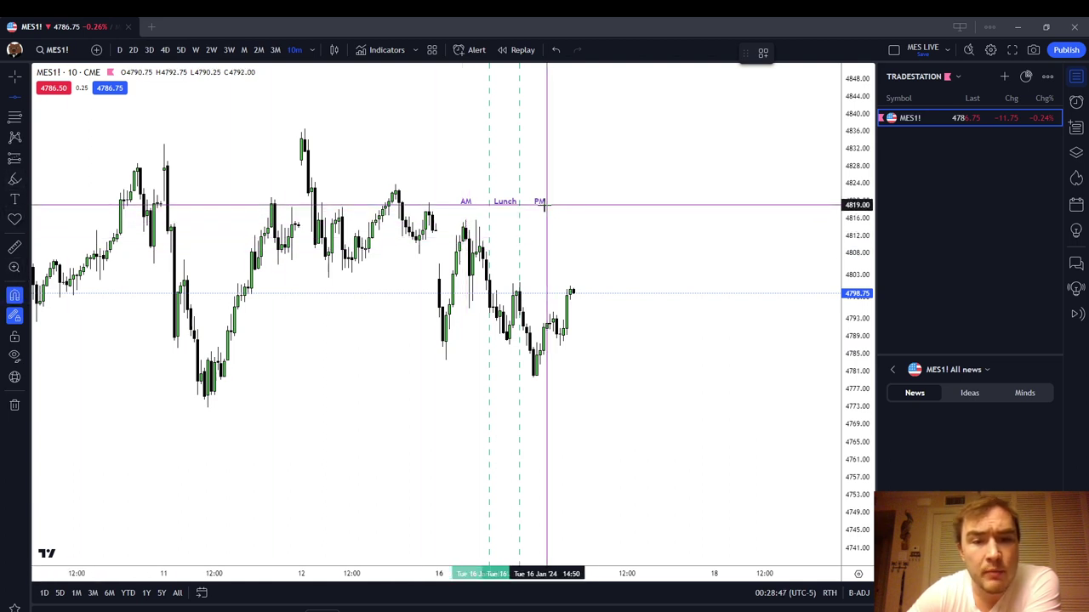
click(467, 221)
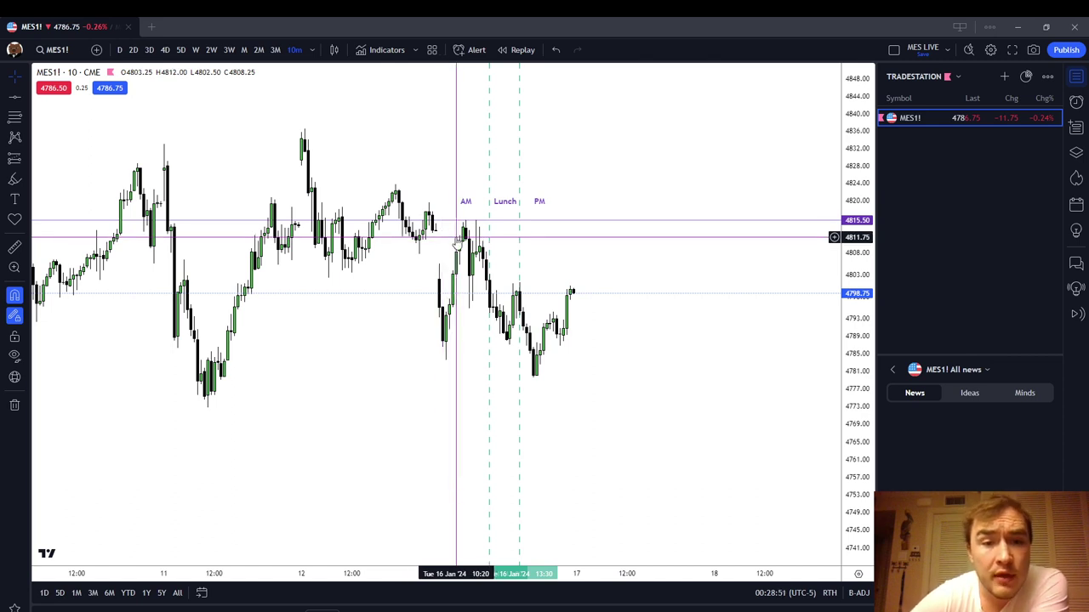
click(13, 98)
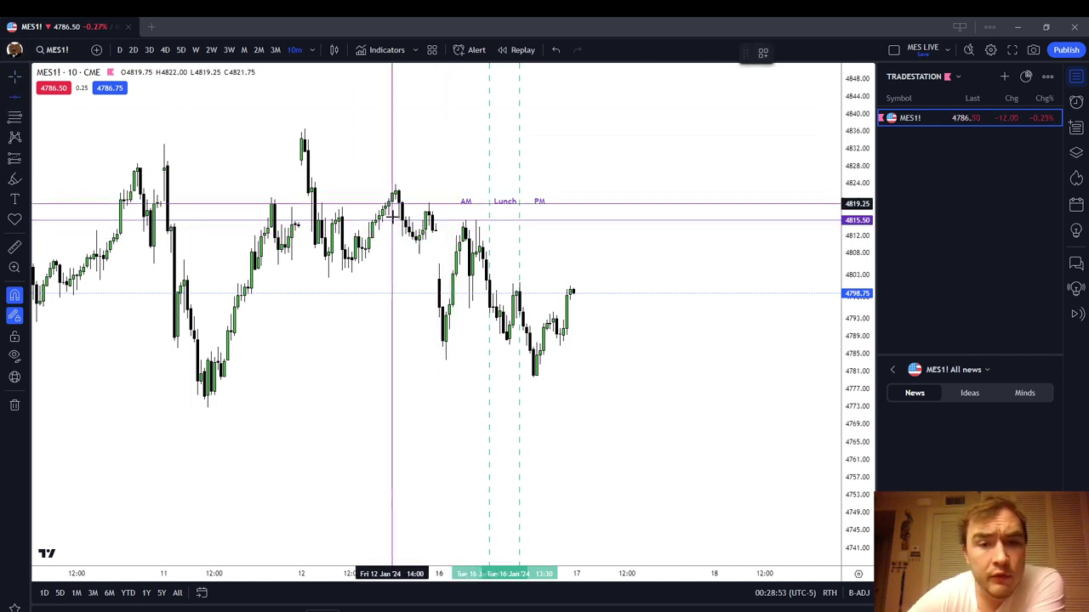
click(435, 226)
click(572, 203)
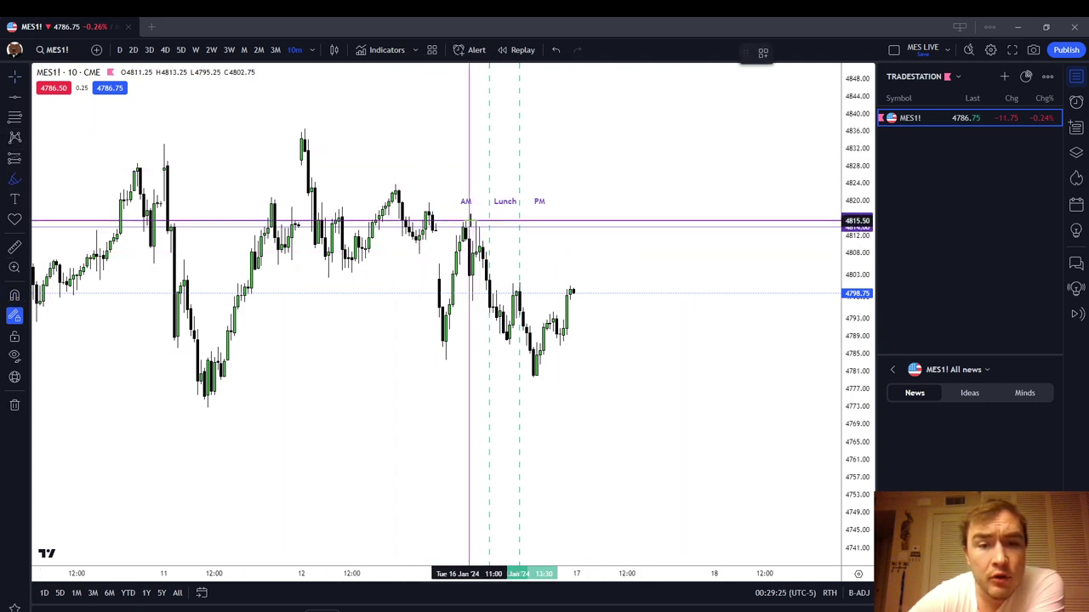
Step: Highlight the 16 January morning highs and the earlier candles from 10 to 12 January that meet the two horizontal lines
click(474, 221)
drag(473, 229, 435, 227)
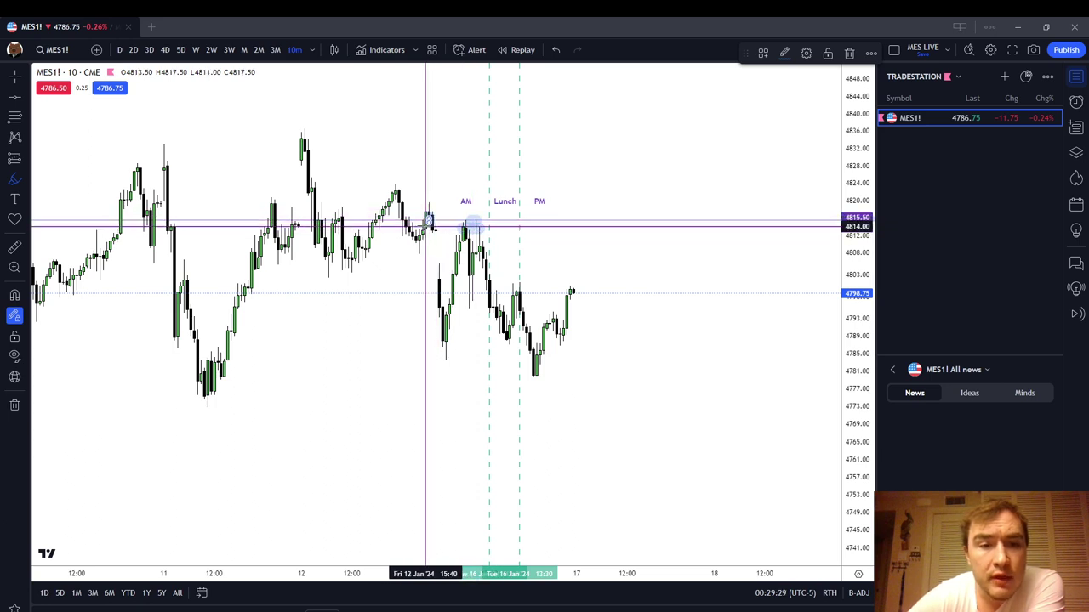
drag(356, 228, 335, 227)
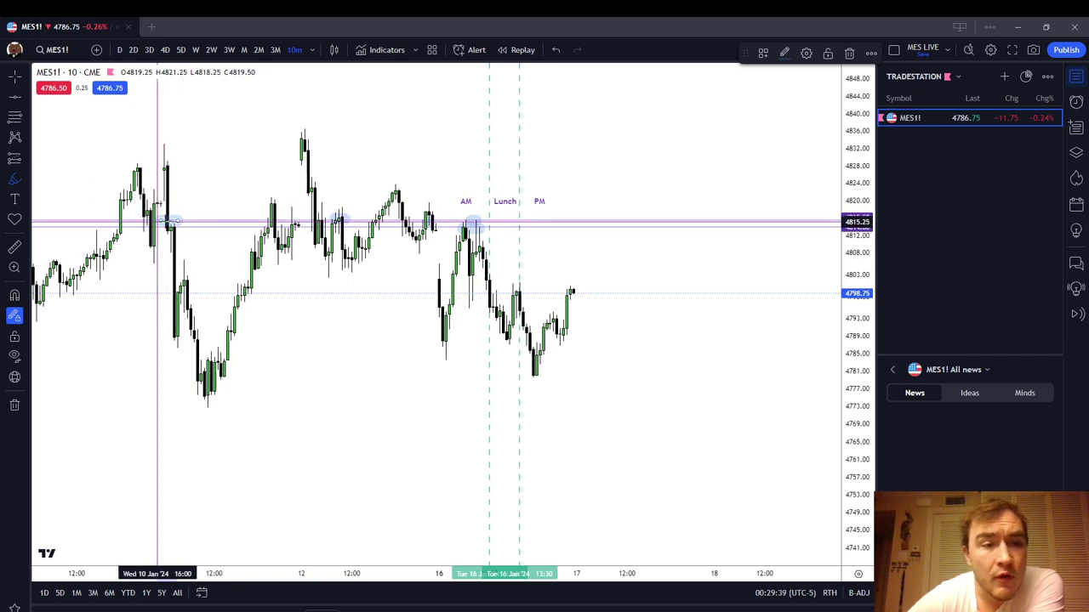
click(194, 191)
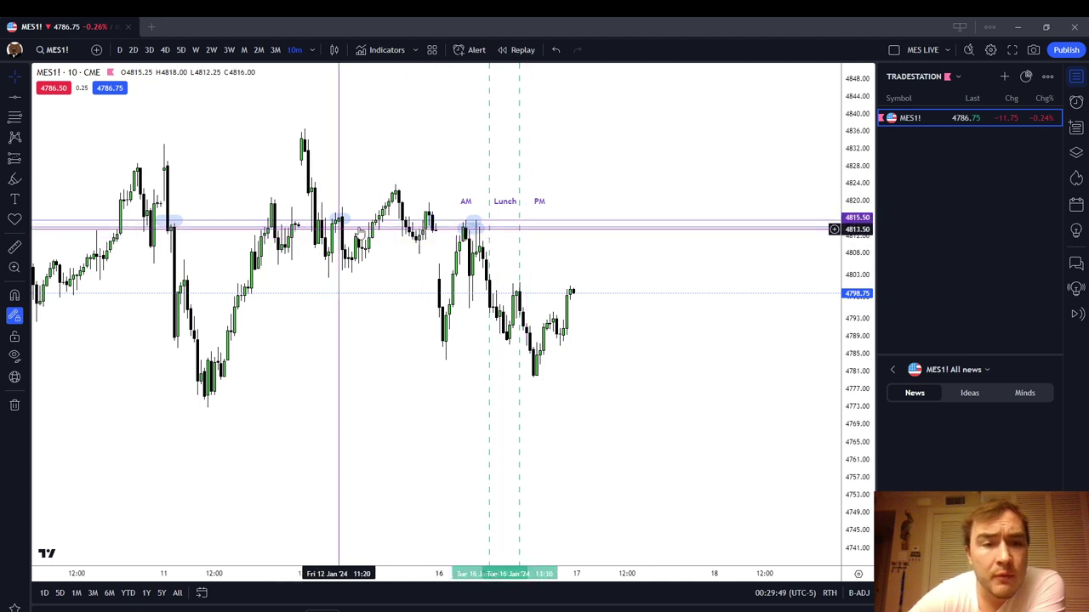
Step: Delete the 4814.00 and 4815.50 horizontal lines and the highlights on the earlier candles
click(417, 227)
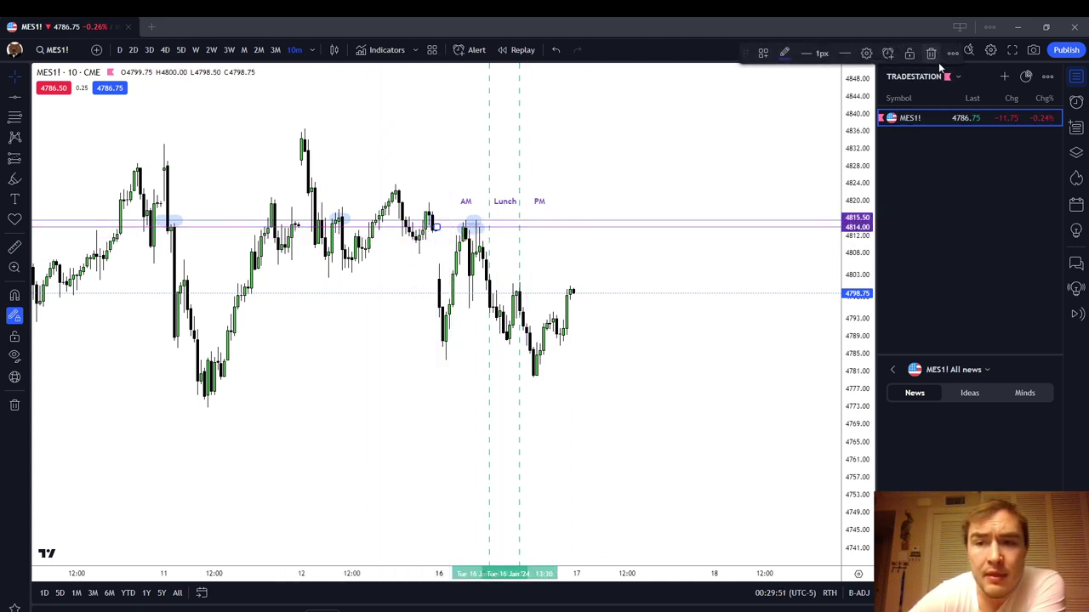
click(930, 54)
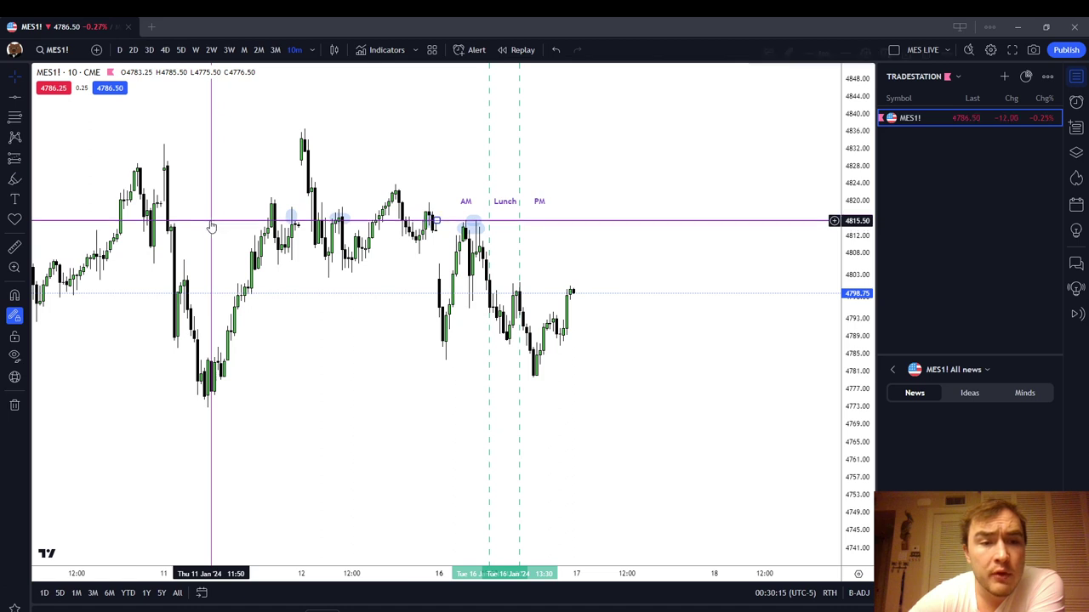
click(931, 53)
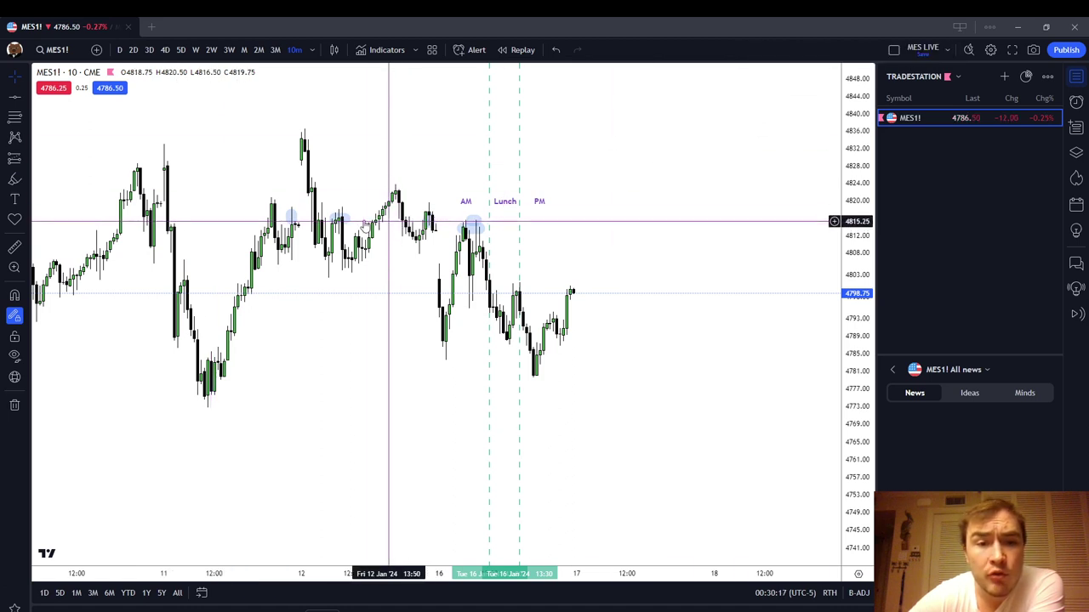
click(335, 218)
click(849, 53)
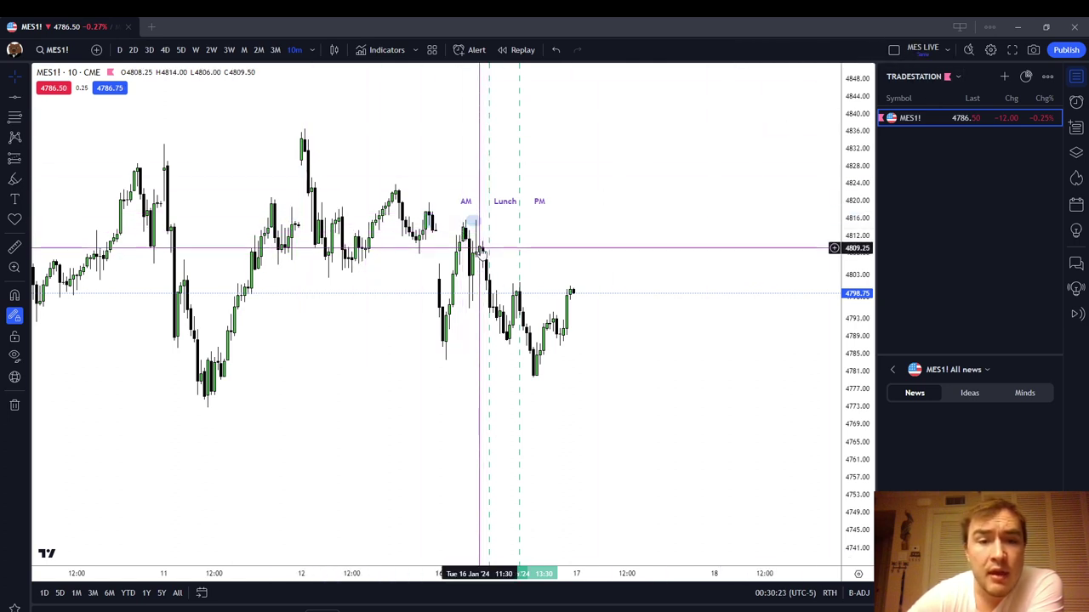
Step: Highlight the 16 January morning high near 4814.00 and the closing candles of 12 January at the same level
click(15, 179)
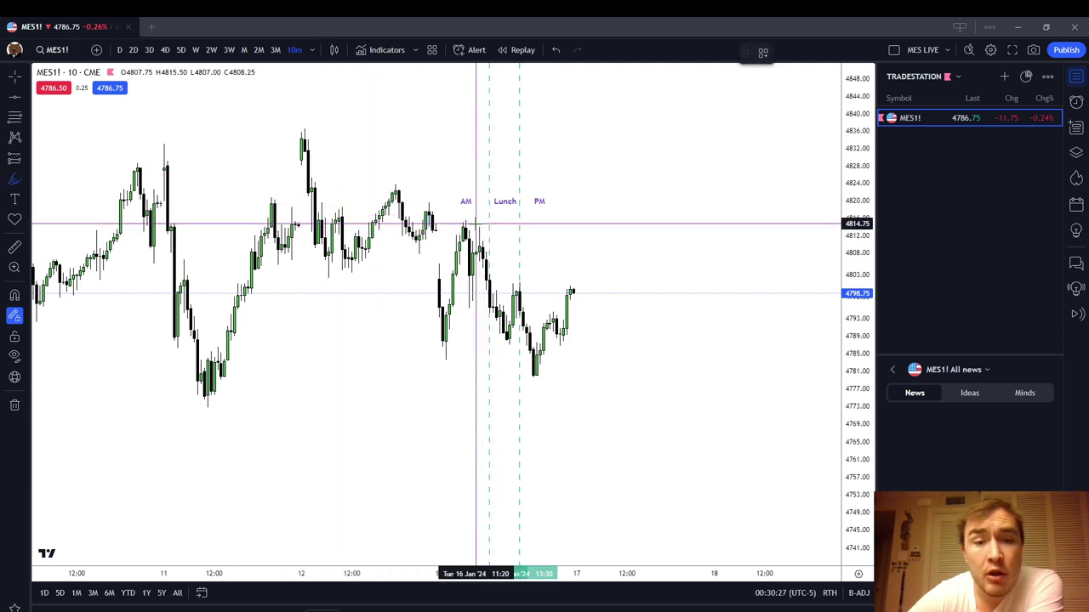
click(465, 227)
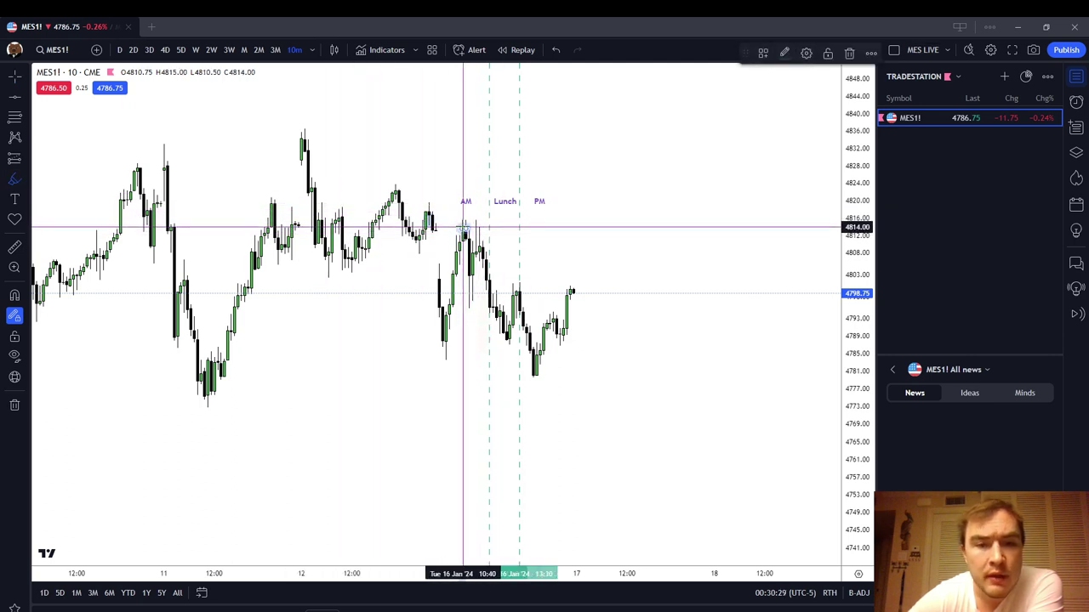
drag(463, 227, 428, 231)
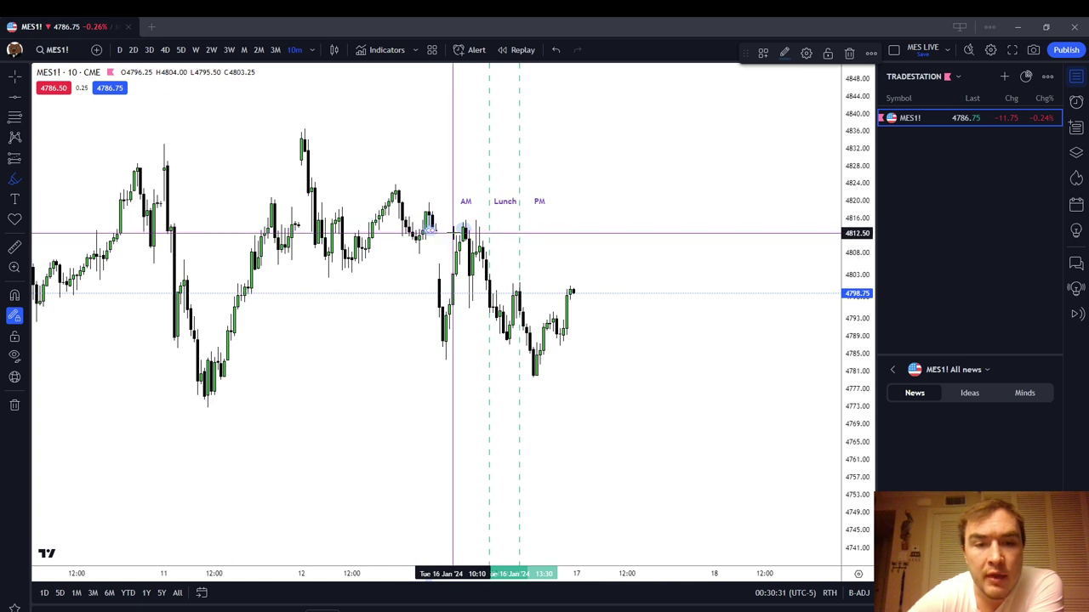
Step: Delete the highlights on the 12 January closing candles and the 16 January morning high
click(849, 53)
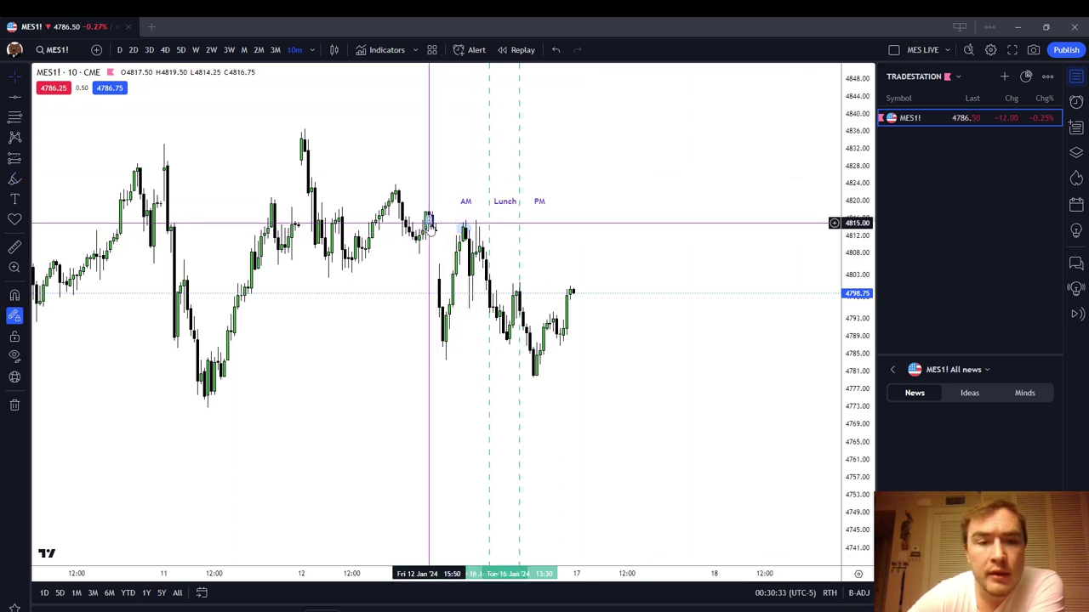
click(429, 223)
click(853, 54)
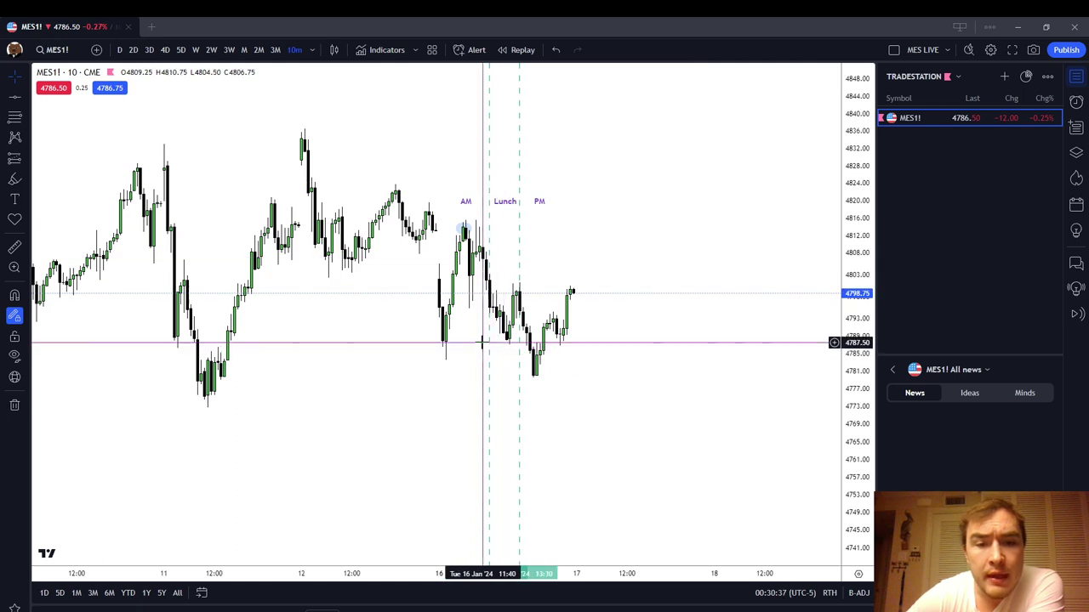
click(462, 230)
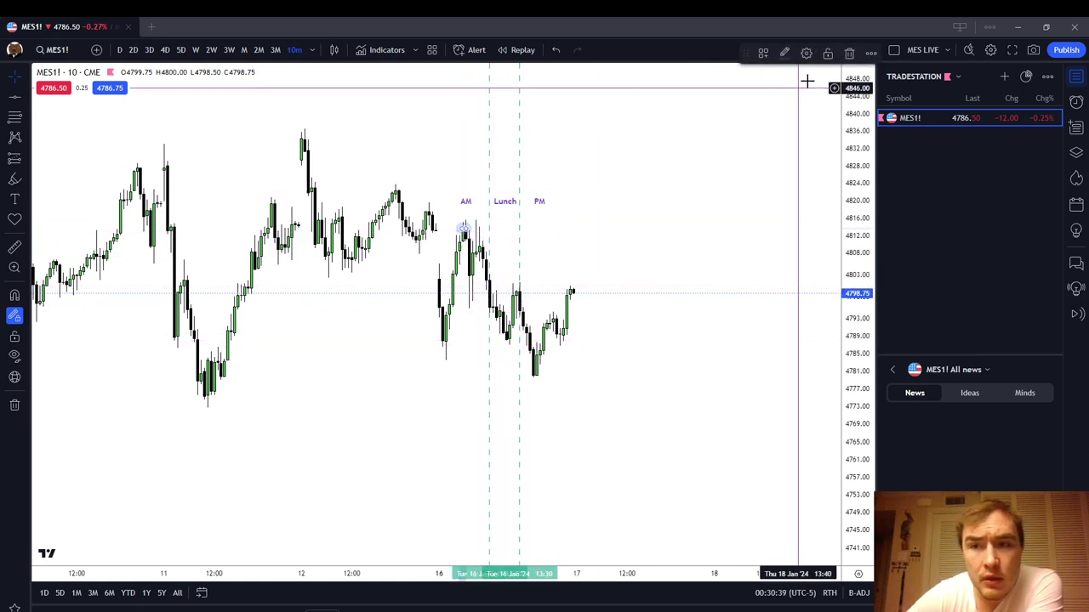
click(854, 54)
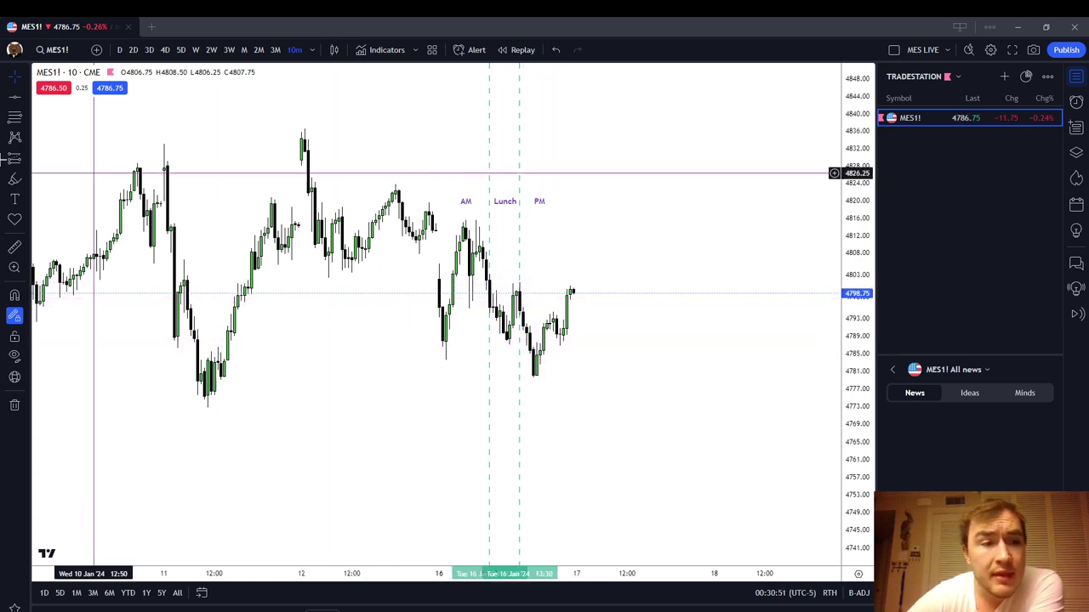
Step: Highlight the 16 January morning low and the 11 January candles at the same level, and delete these highlights again
click(13, 181)
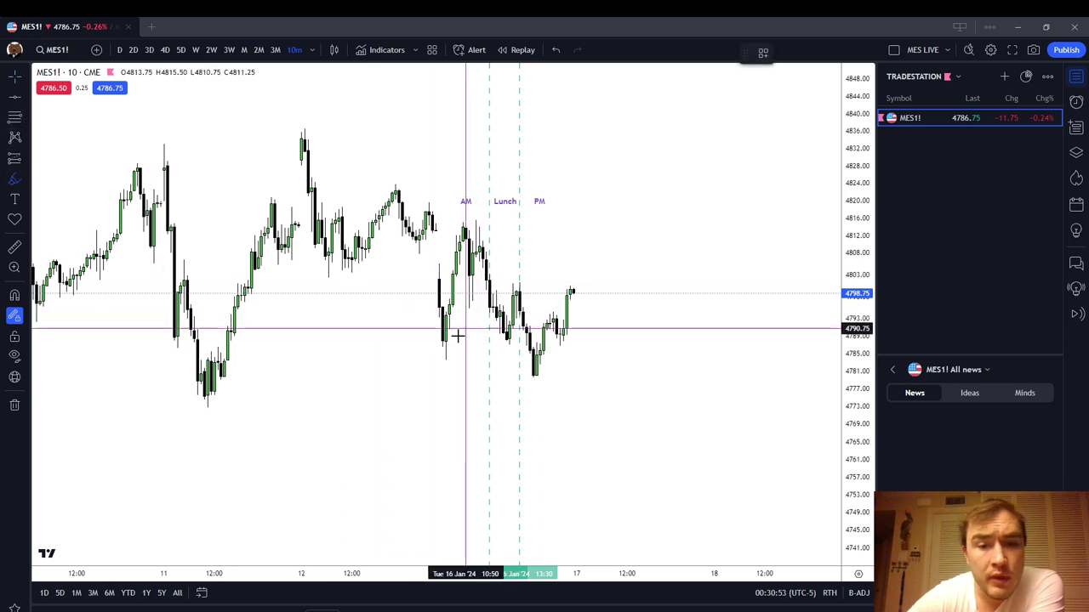
click(447, 342)
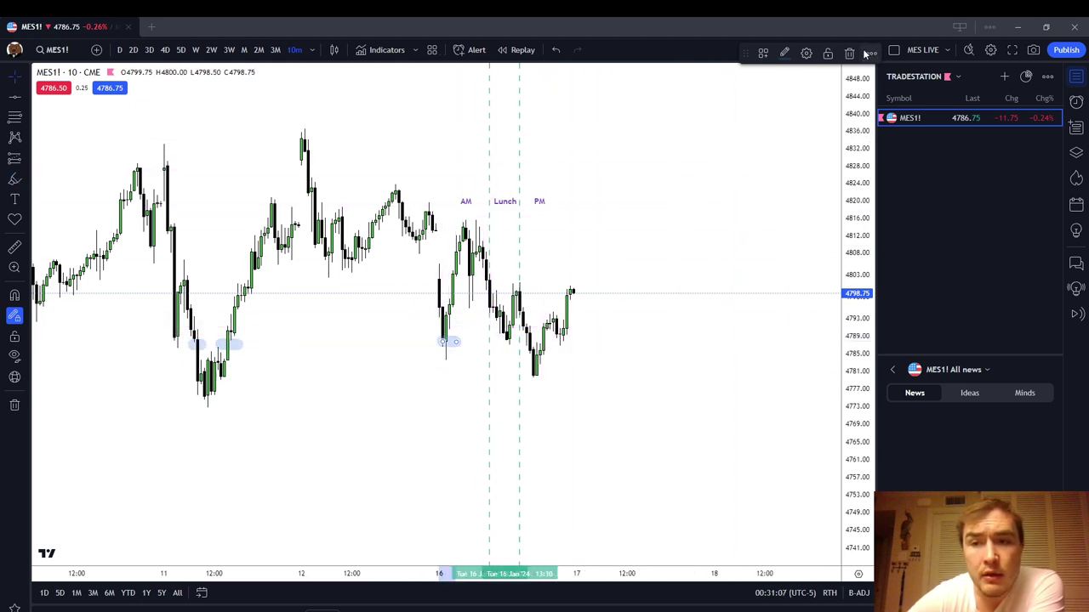
click(835, 53)
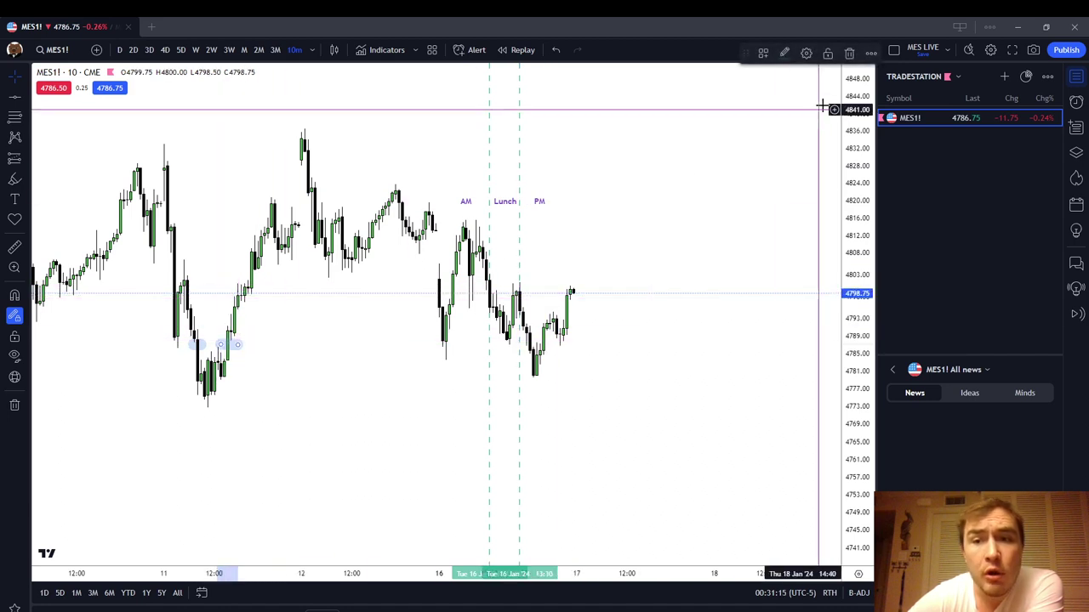
mouse_move(850, 58)
drag(237, 343, 195, 343)
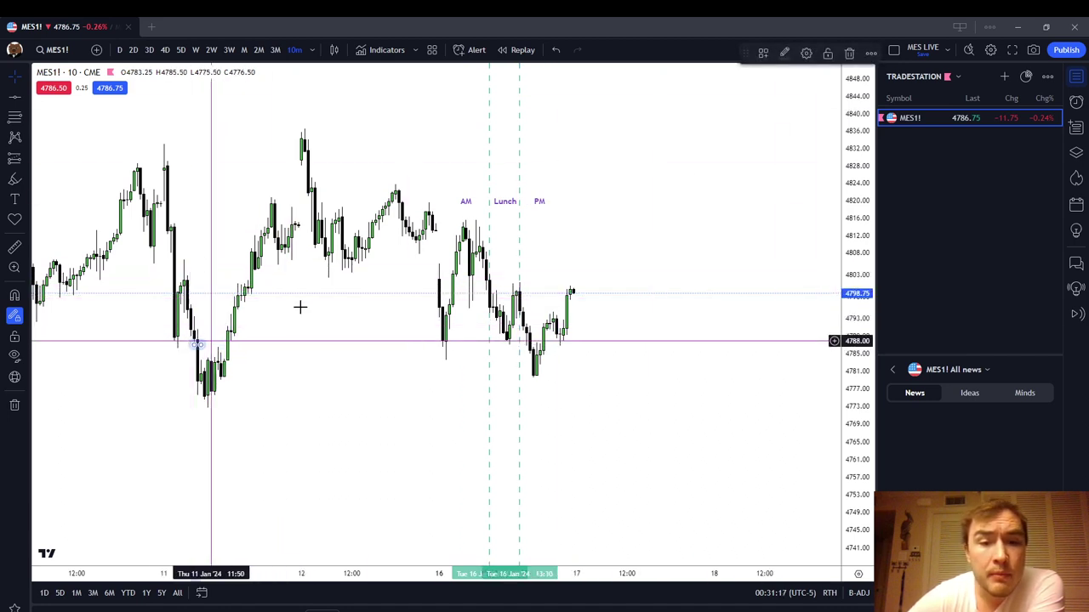
click(850, 55)
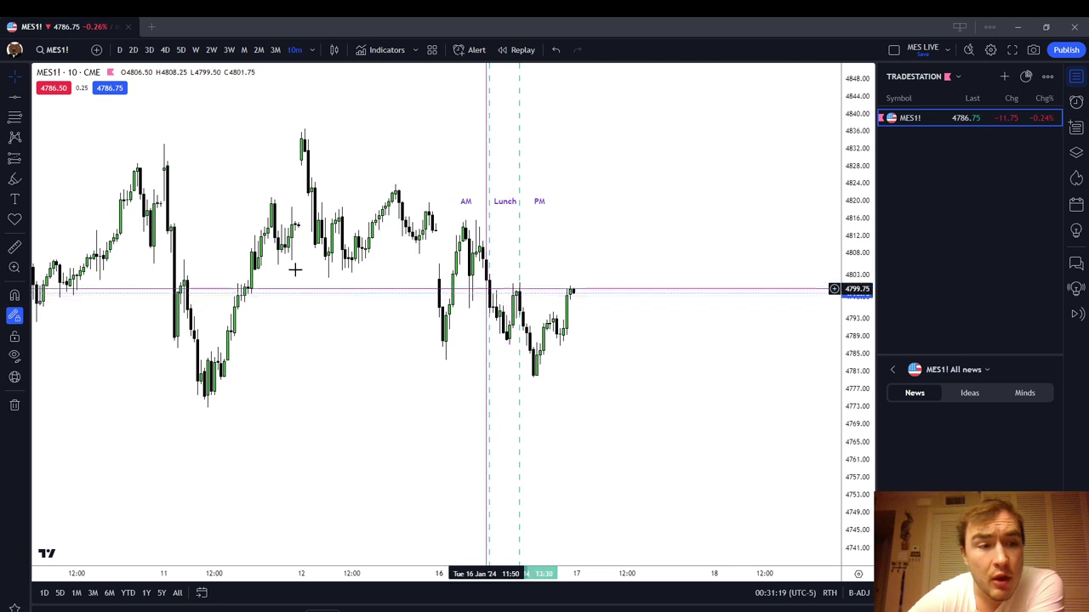
Step: Highlight the 16 January and 11 January candles near the lunch high around 4799, and remove these highlights again
click(15, 180)
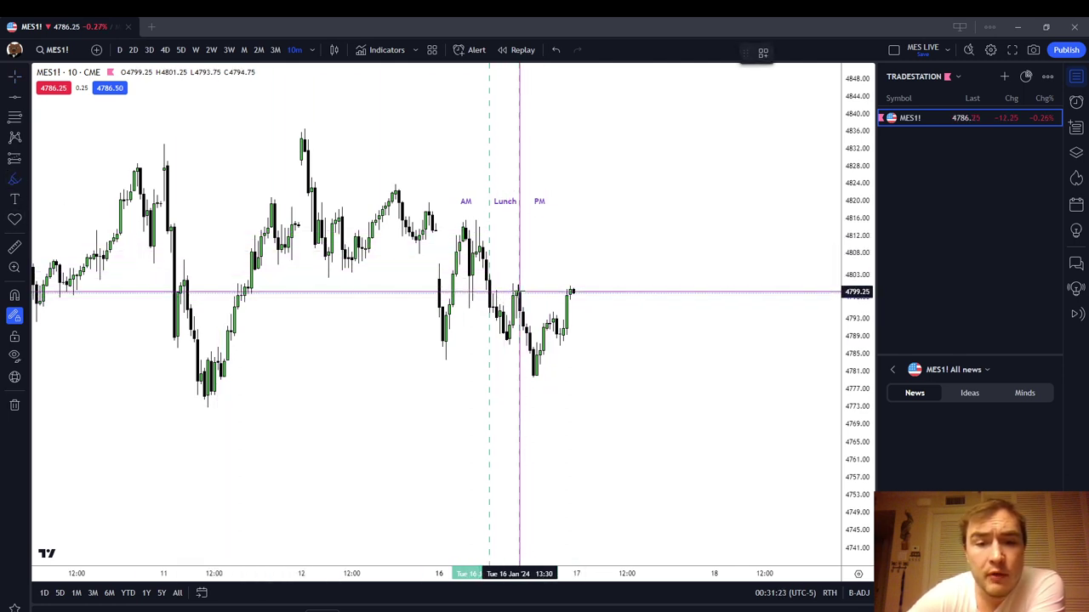
drag(490, 292, 428, 292)
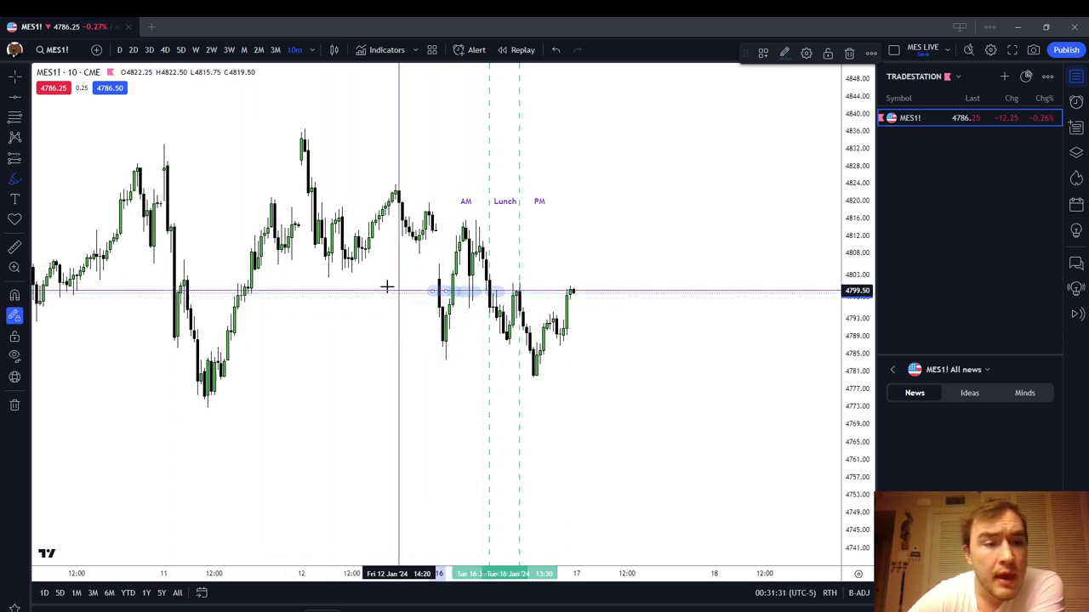
click(172, 294)
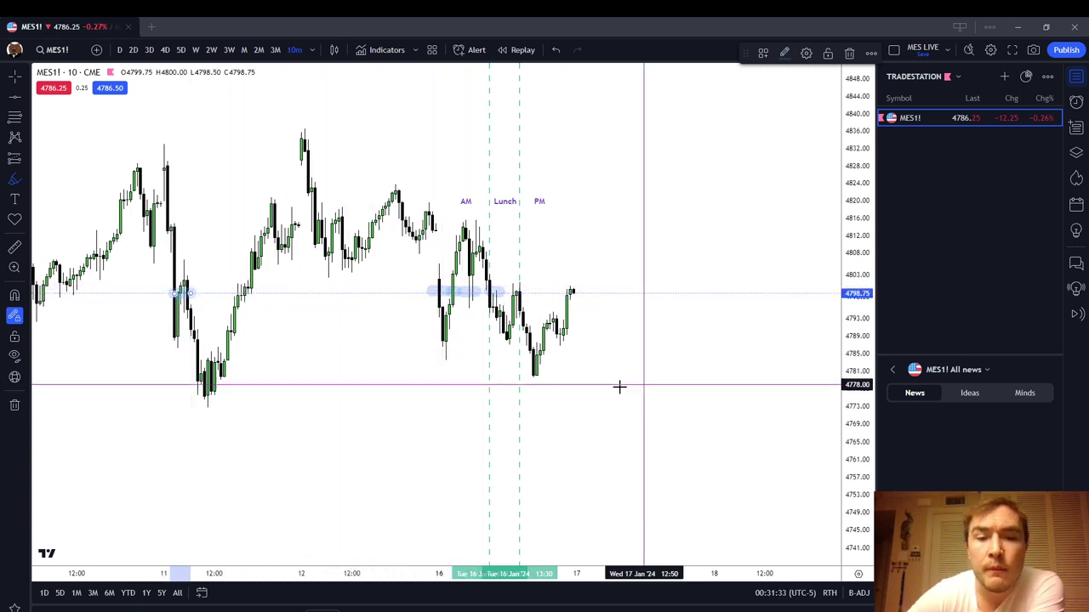
key(ctrl+z)
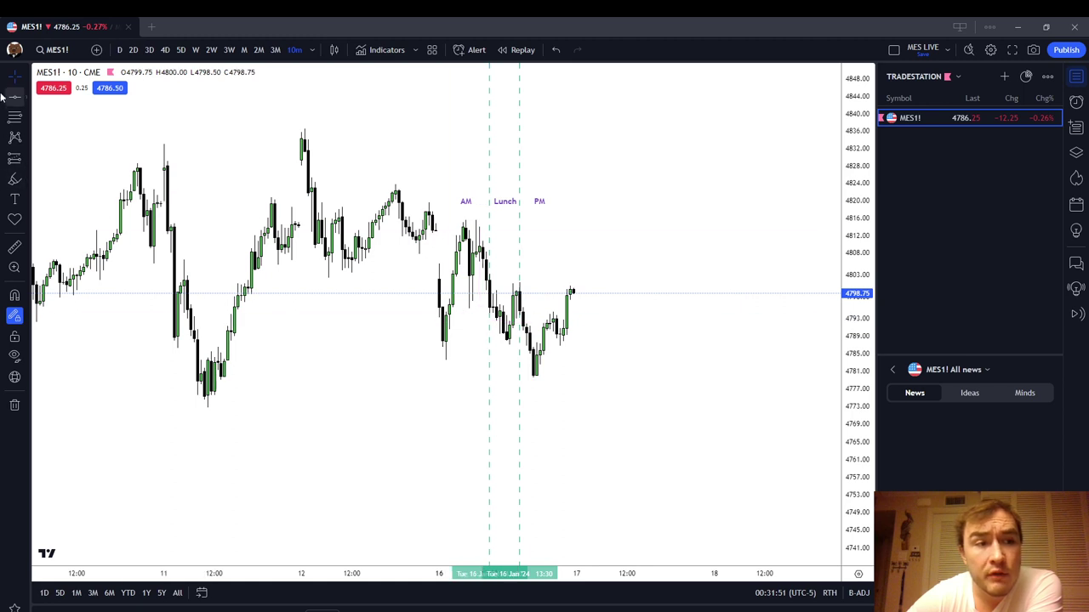
Step: With magnet snapping on, place a horizontal line at the 16 January PM low (4780.00)
click(14, 295)
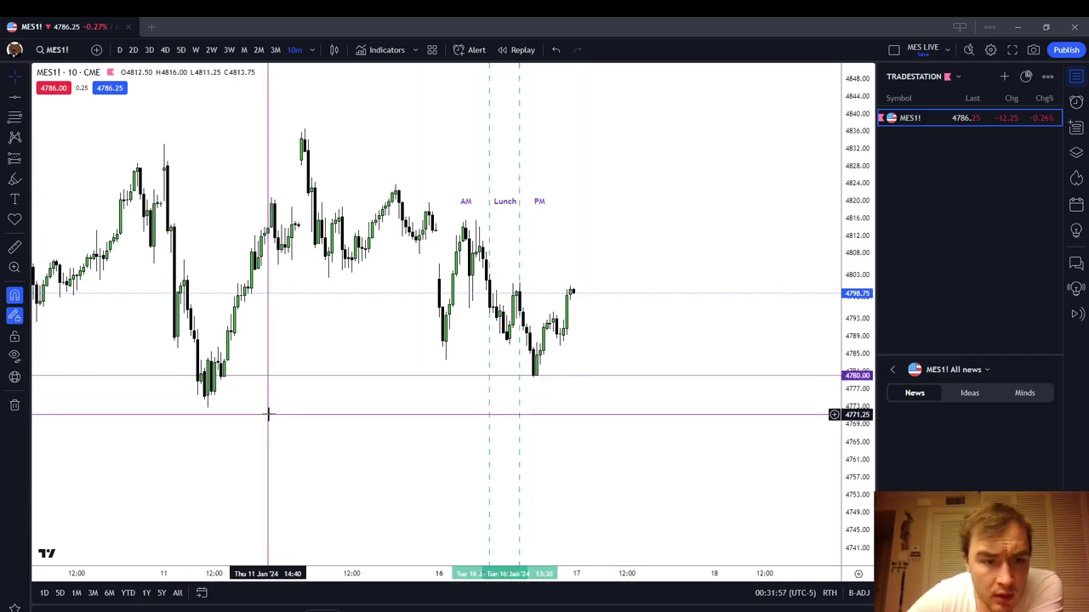
drag(267, 414, 556, 336)
Step: Draw a Fibonacci retracement over the 11 January midday consolidation from its low (4772.75) to its high (4786.50)
click(15, 117)
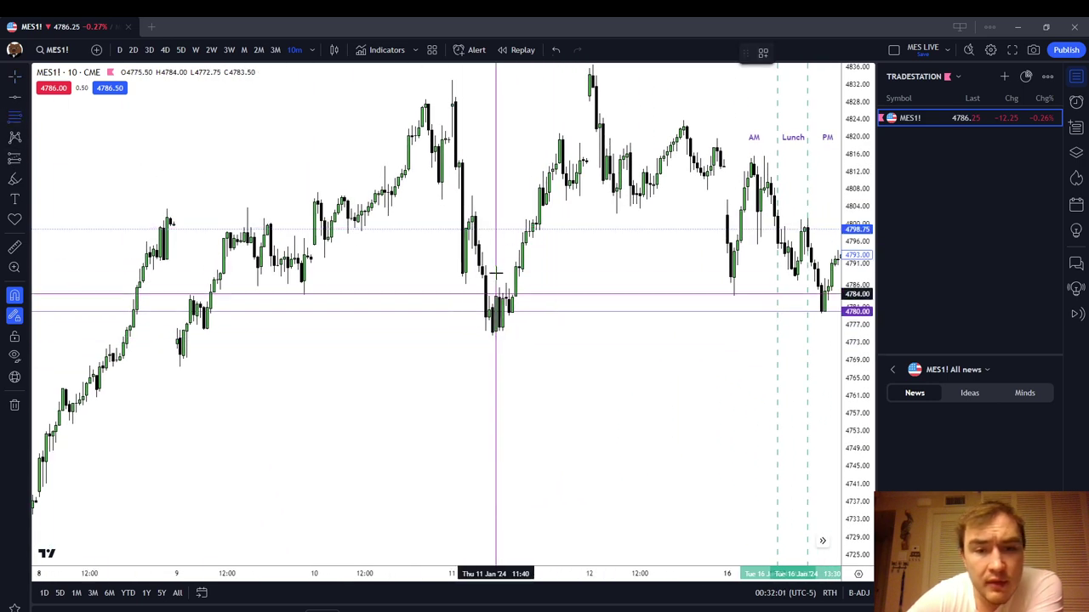
click(500, 288)
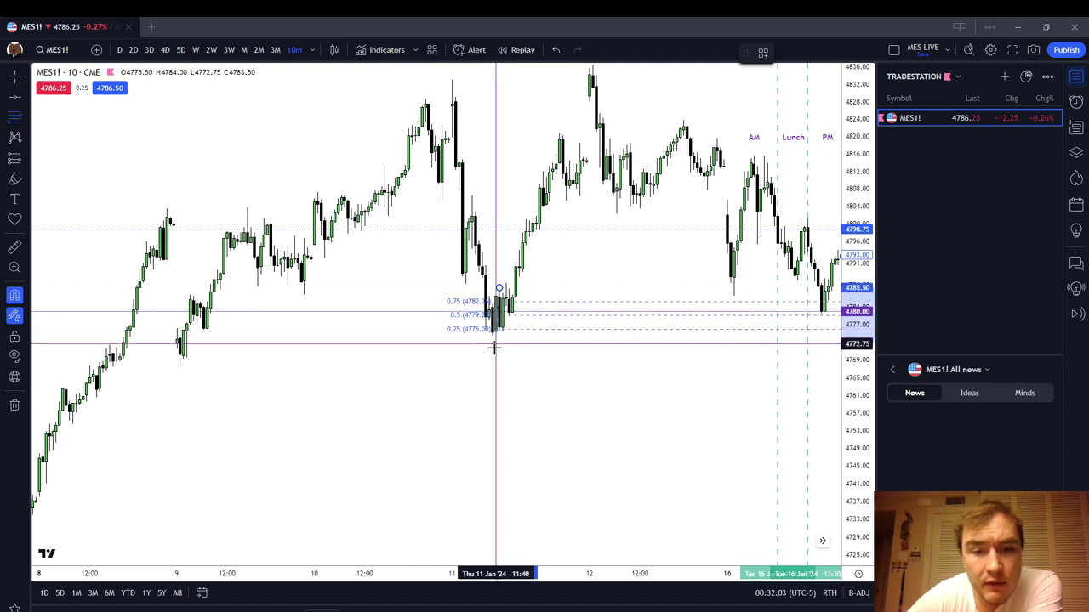
click(14, 117)
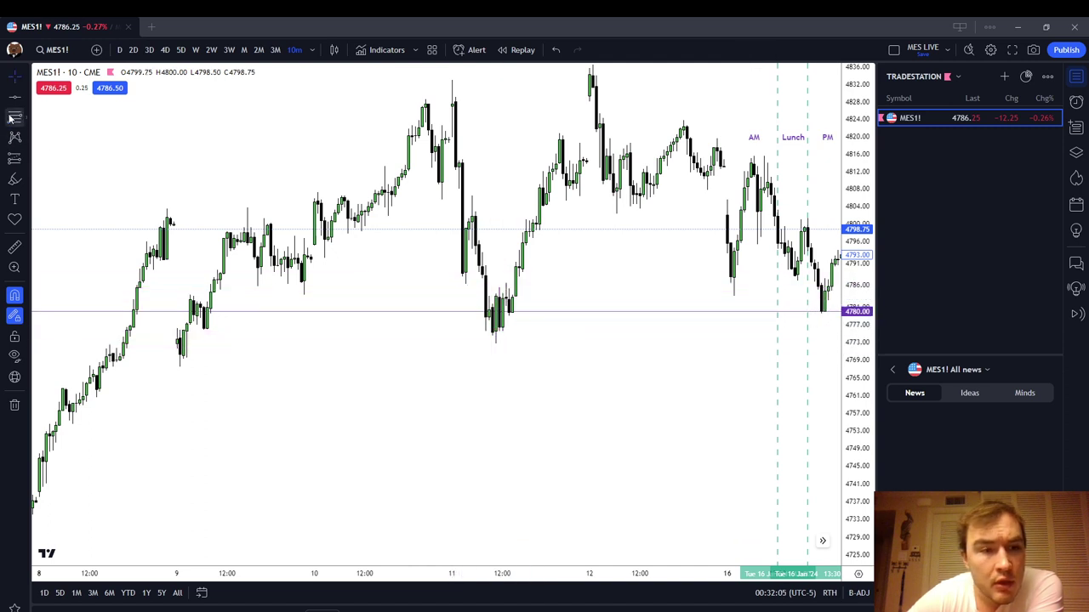
click(495, 343)
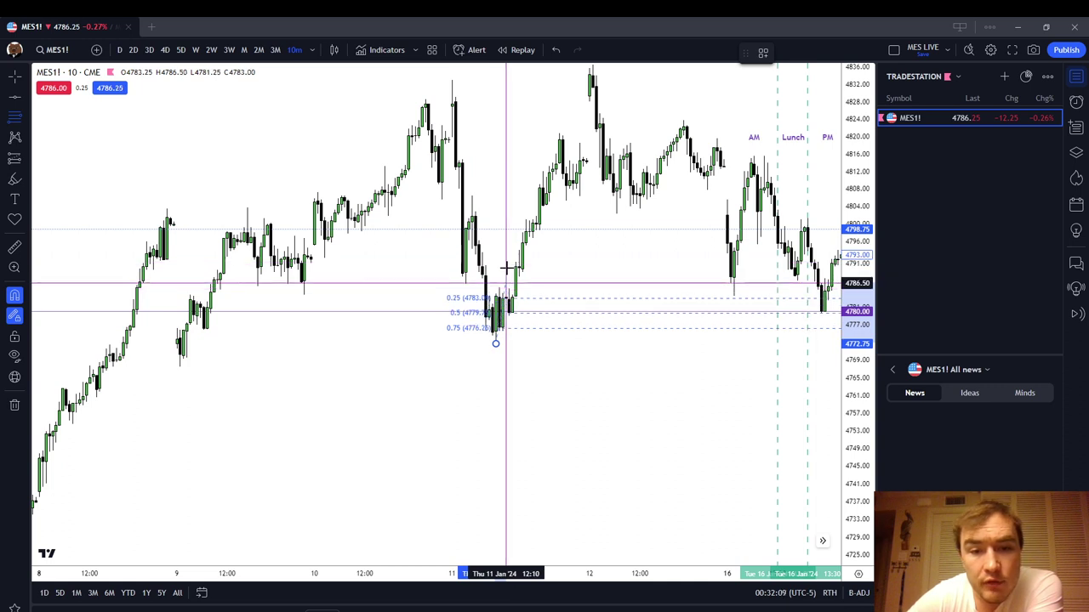
click(505, 268)
Step: With magnet snapping off, draw a rectangle around the 11 January midday consolidation, from about 4786.75 down to its low
click(26, 181)
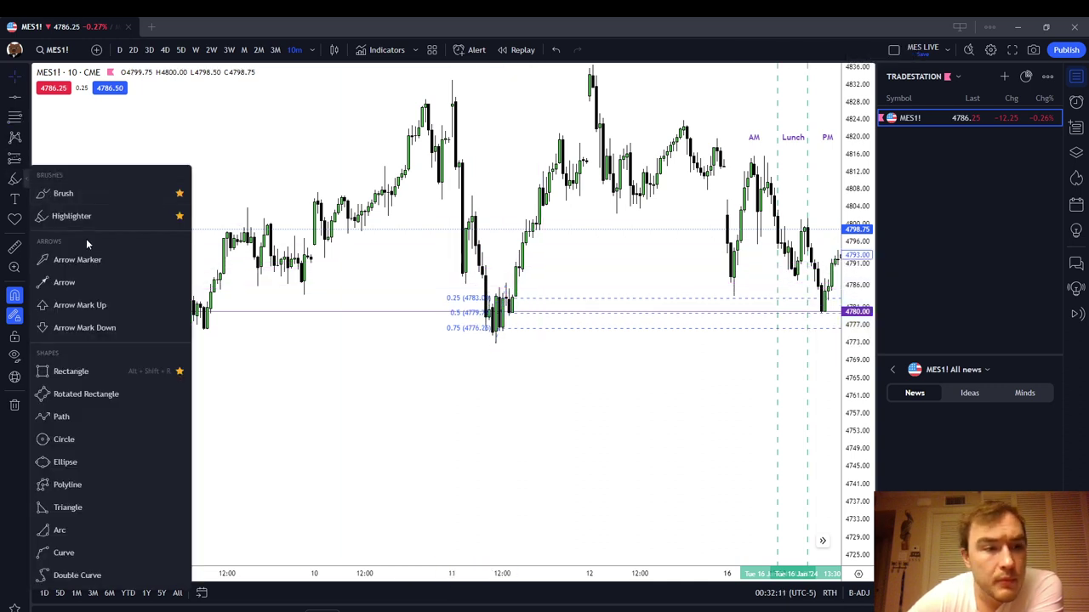
click(47, 371)
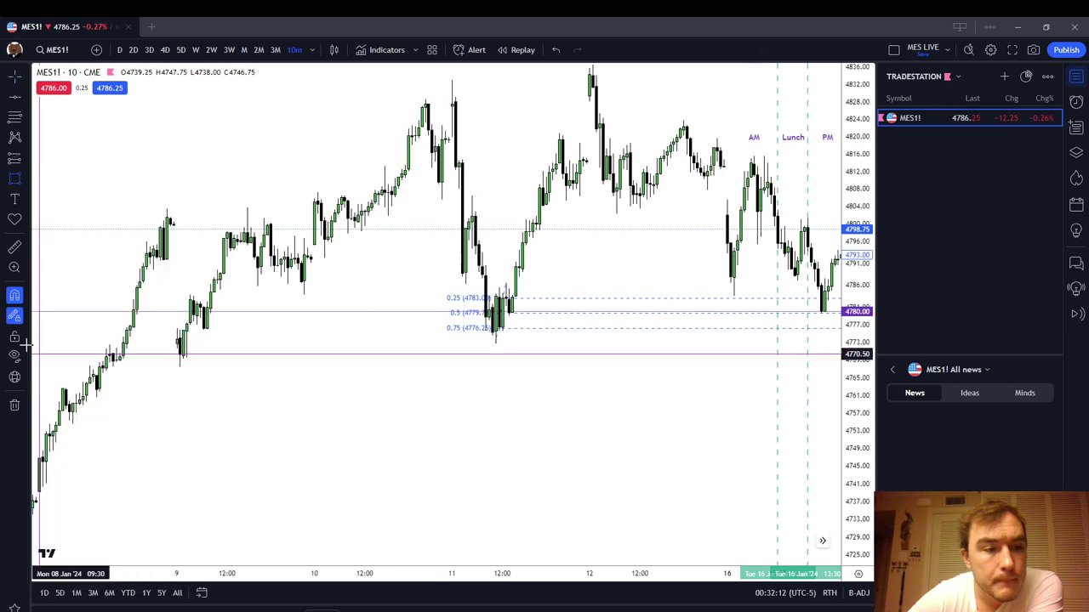
click(474, 282)
click(512, 345)
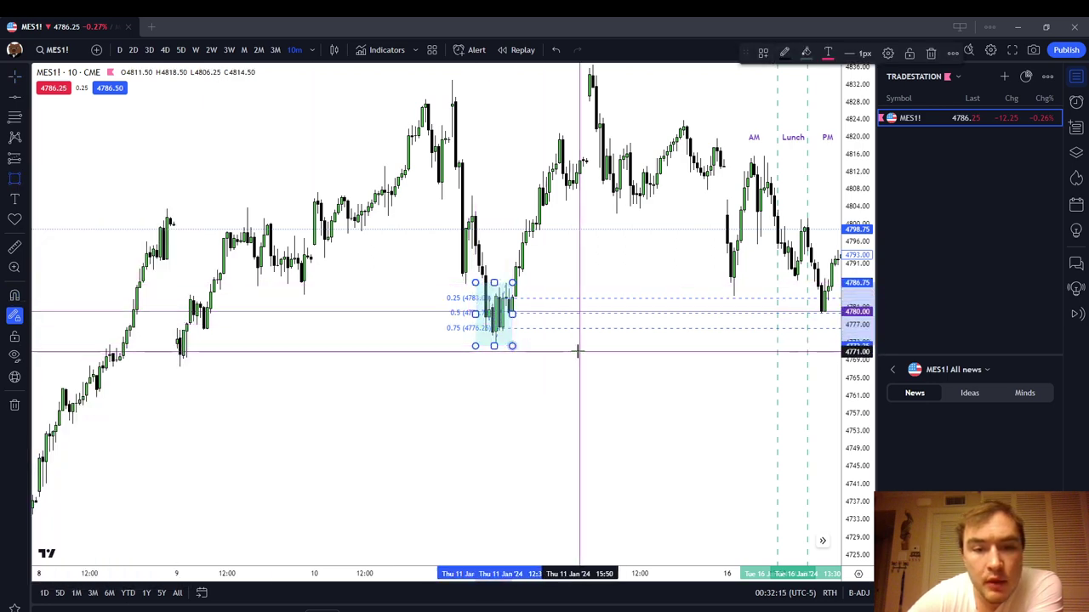
drag(576, 352, 444, 355)
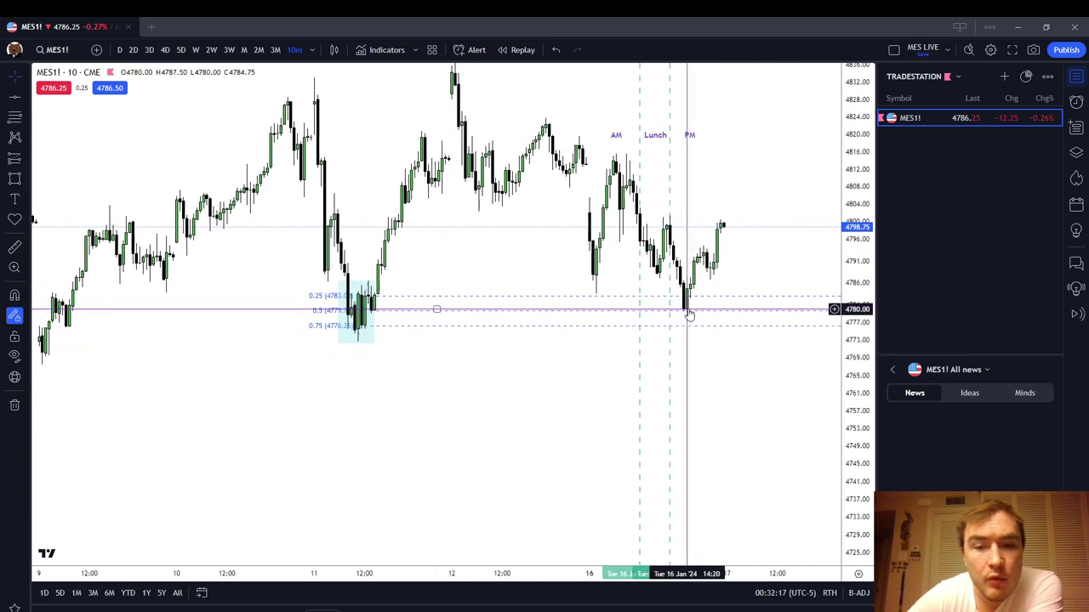
Step: Extend the rectangle's right edge slightly past the last candles of the 11 January consolidation
click(373, 315)
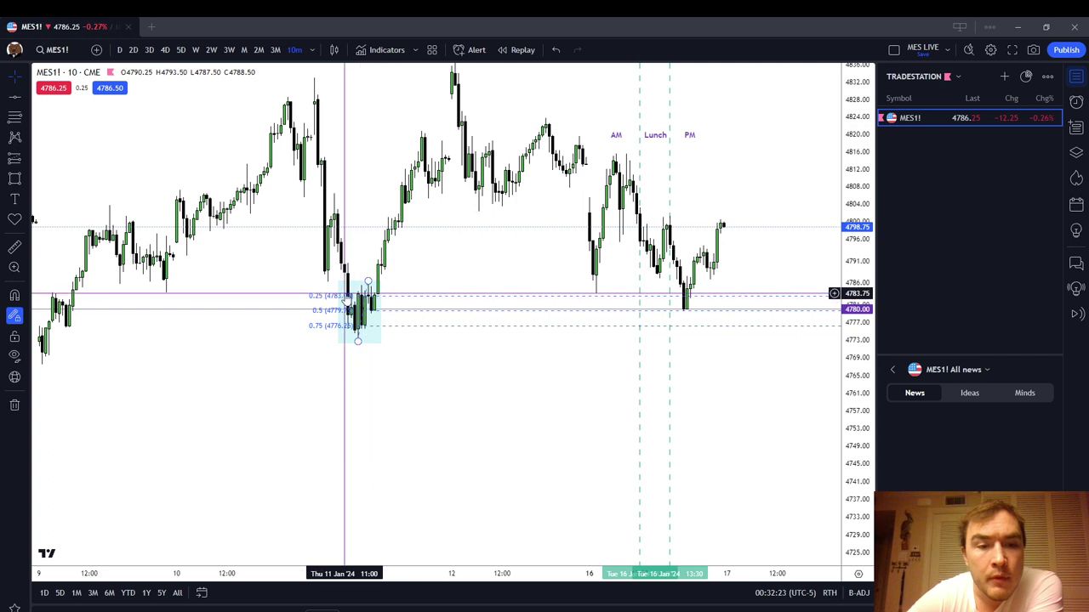
click(369, 308)
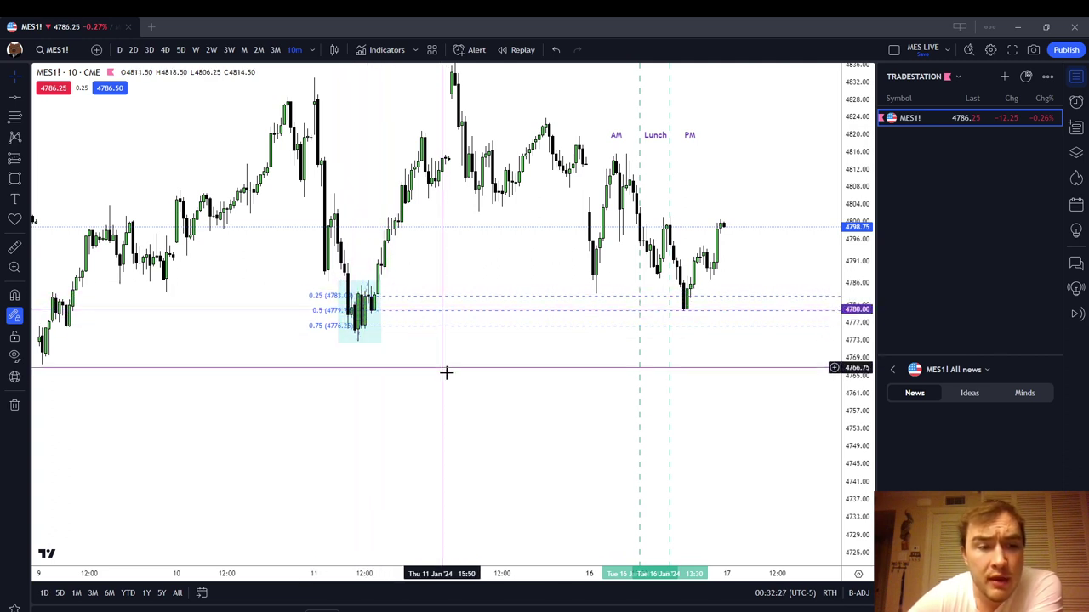
drag(445, 372, 530, 369)
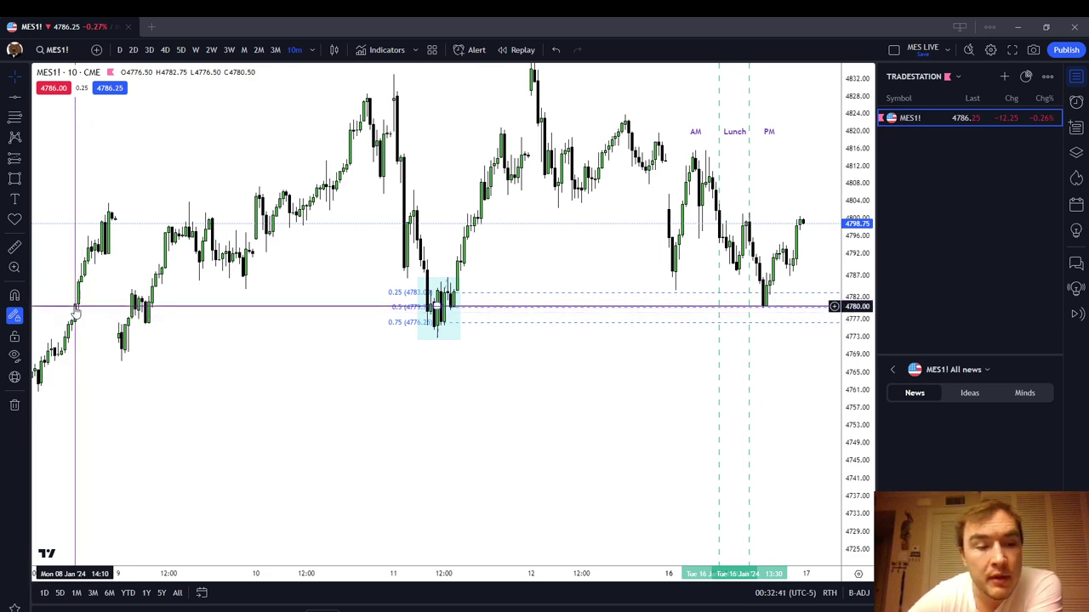
drag(564, 369, 434, 369)
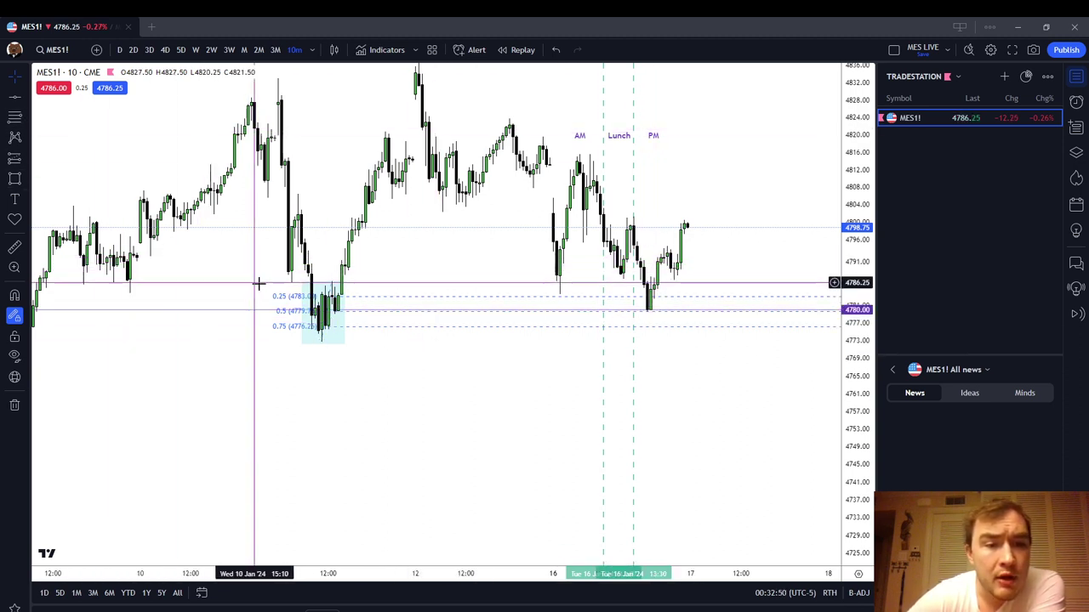
Step: Delete the rectangle and the Fibonacci retracement from the 11 January consolidation
double_click(312, 286)
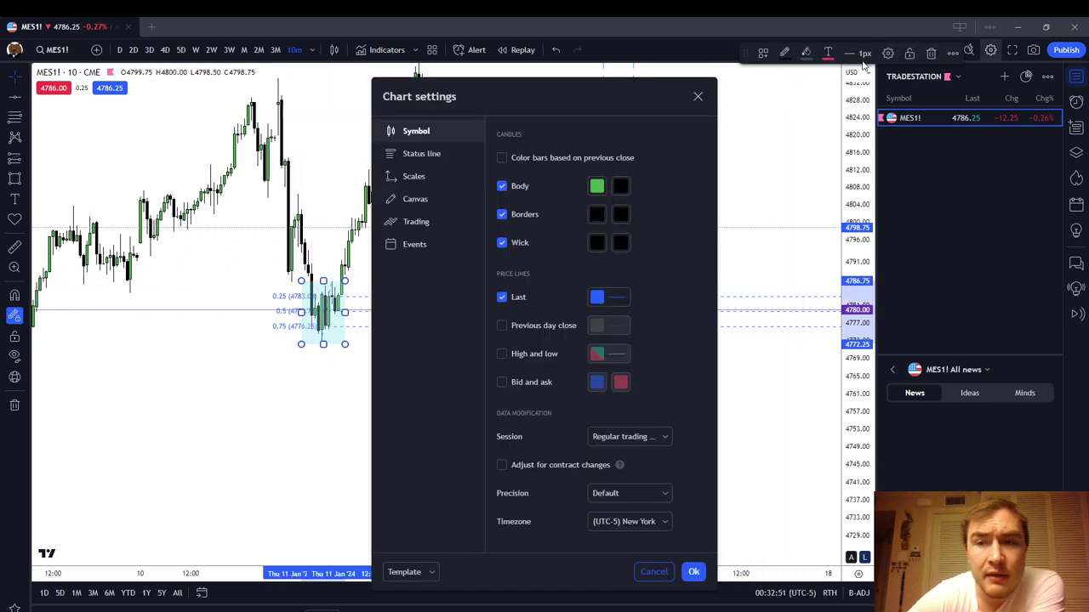
click(697, 96)
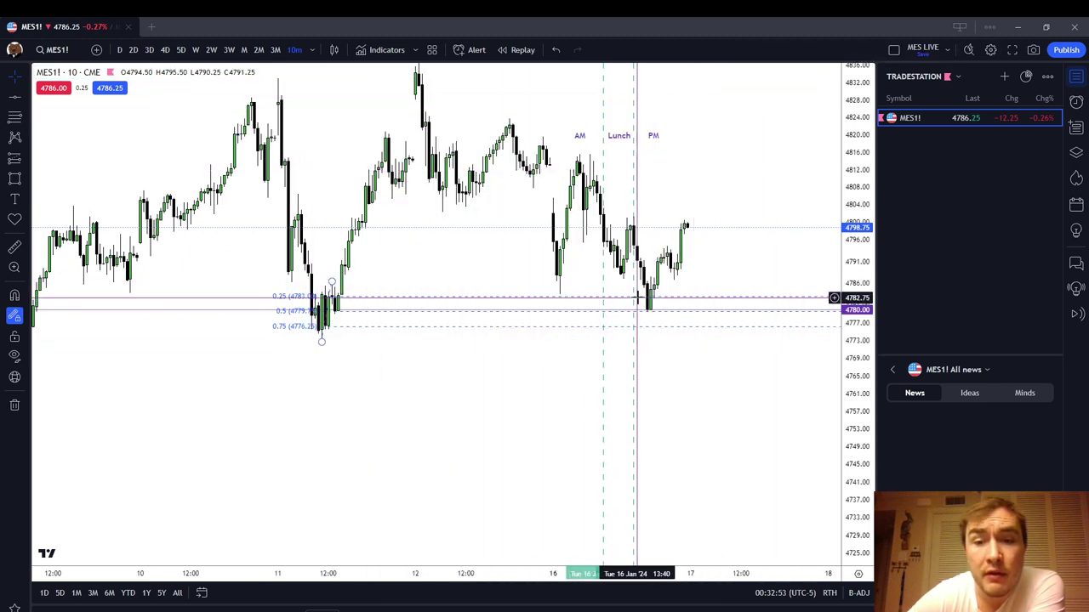
click(327, 308)
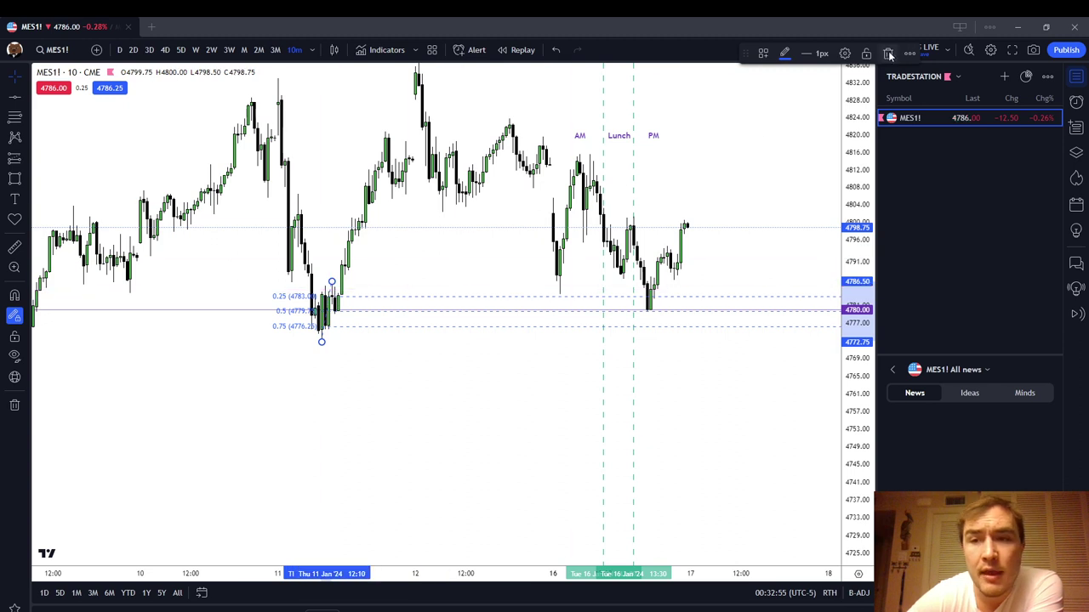
key(Delete)
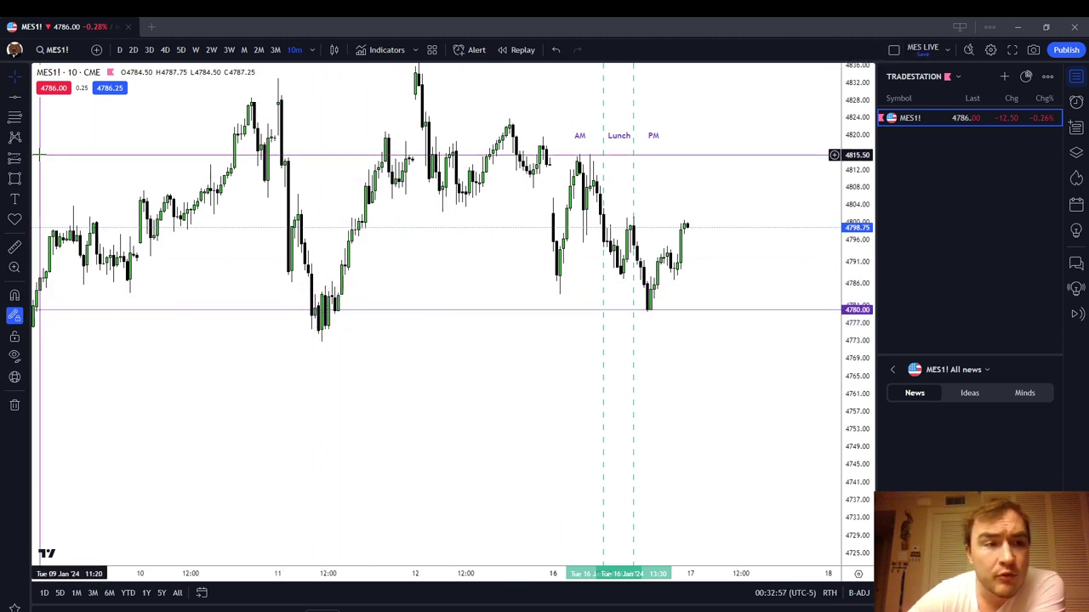
Step: Highlight the 11 January midday candle lows that meet the 4780.00 horizontal line
click(26, 185)
click(58, 214)
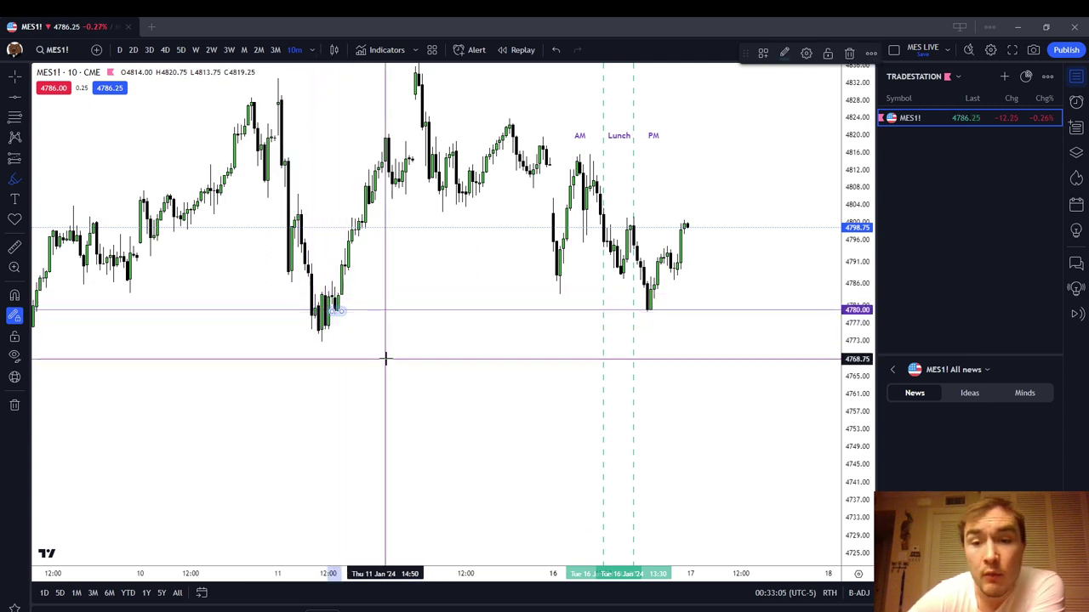
drag(386, 360, 325, 391)
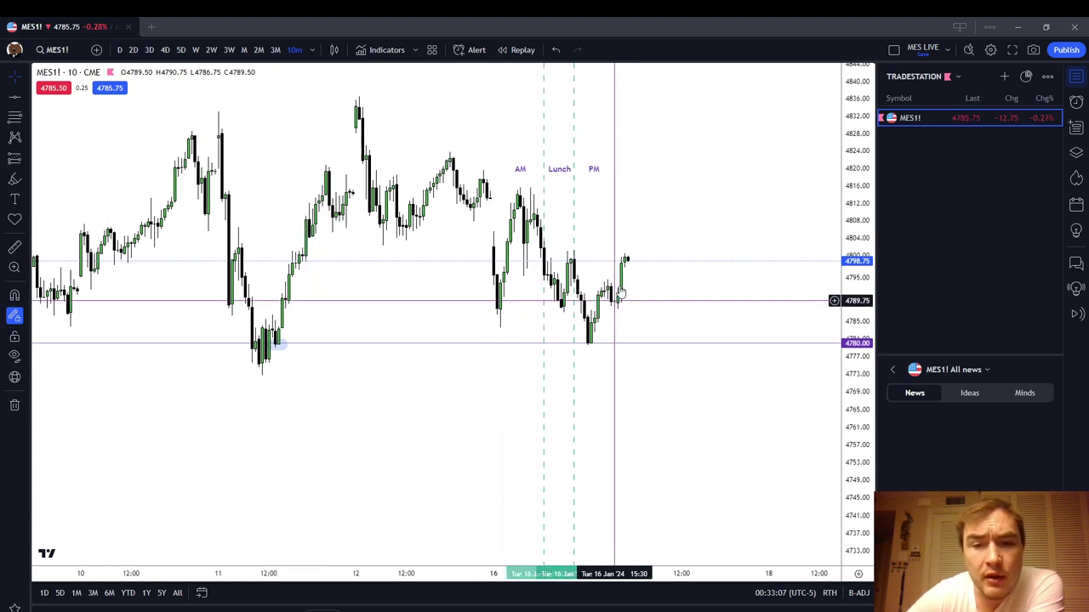
Step: Turn on the display of trade executions on the 10-minute chart
drag(610, 266, 583, 274)
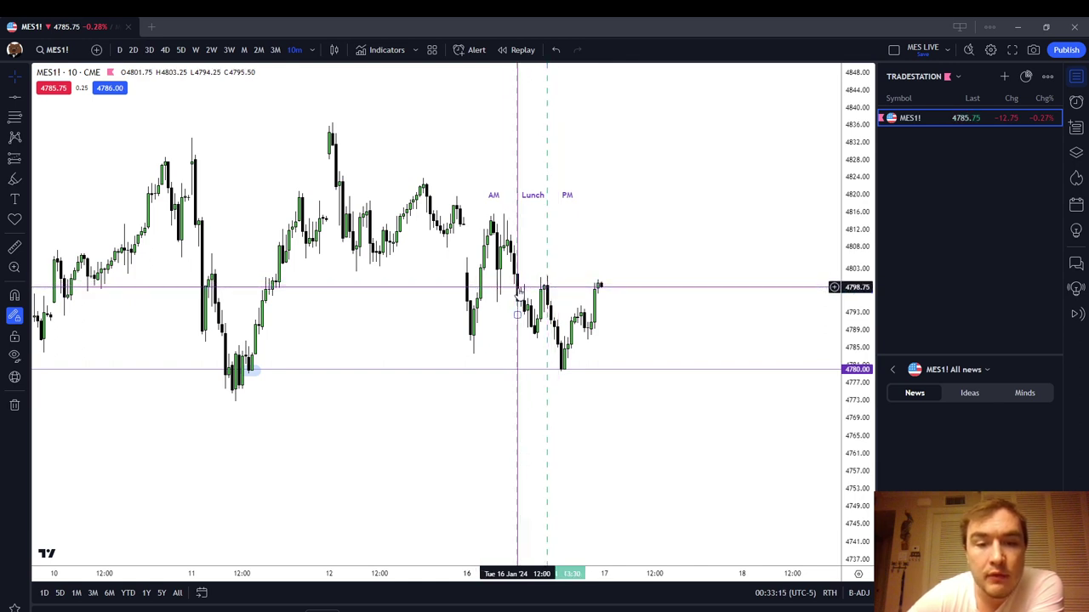
right_click(587, 263)
key(Escape)
right_click(352, 406)
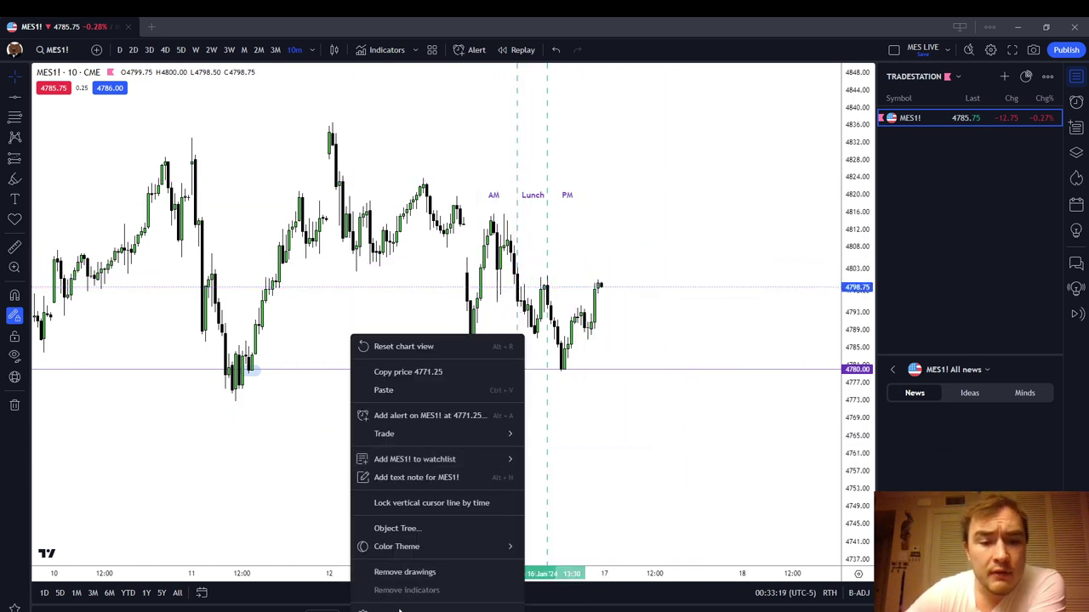
click(378, 600)
click(538, 422)
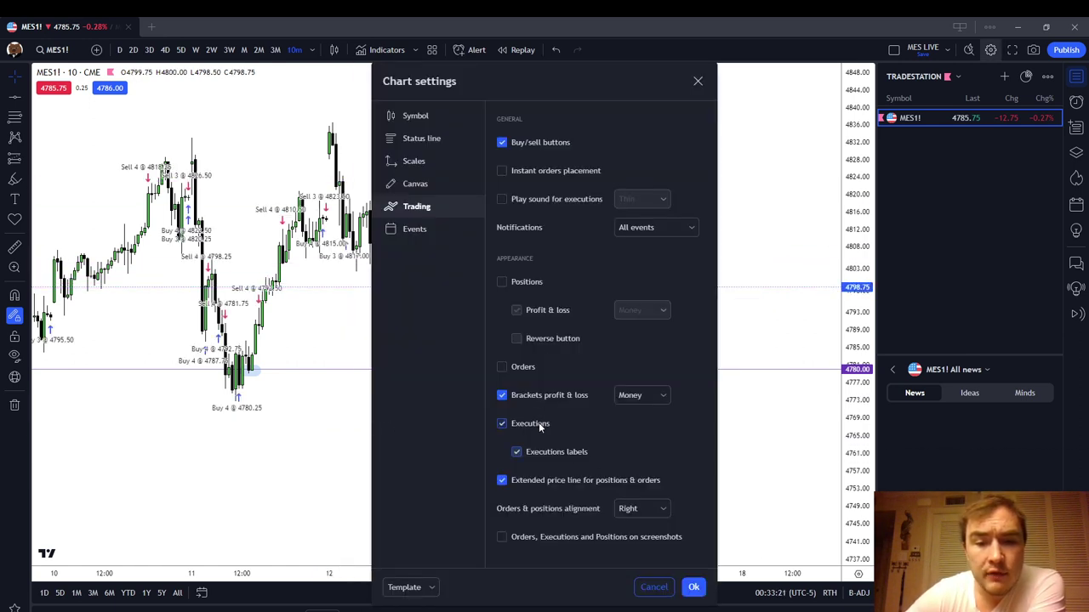
click(693, 587)
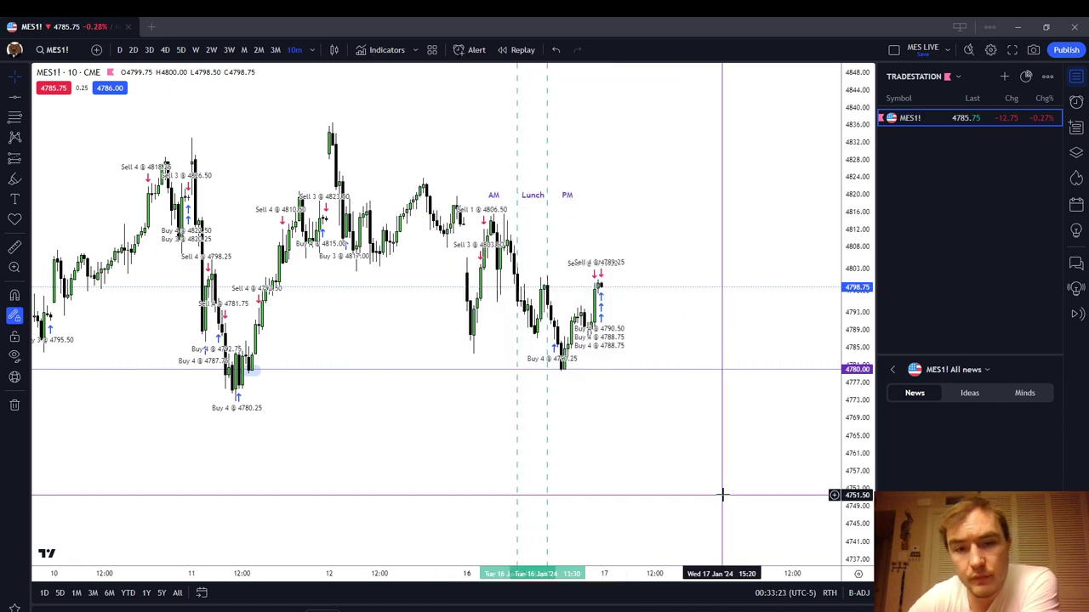
Step: Review the executions around the 16 January PM session, and remove all drawings from the 10-minute chart
scroll(722, 495, up, 1)
drag(659, 438, 757, 433)
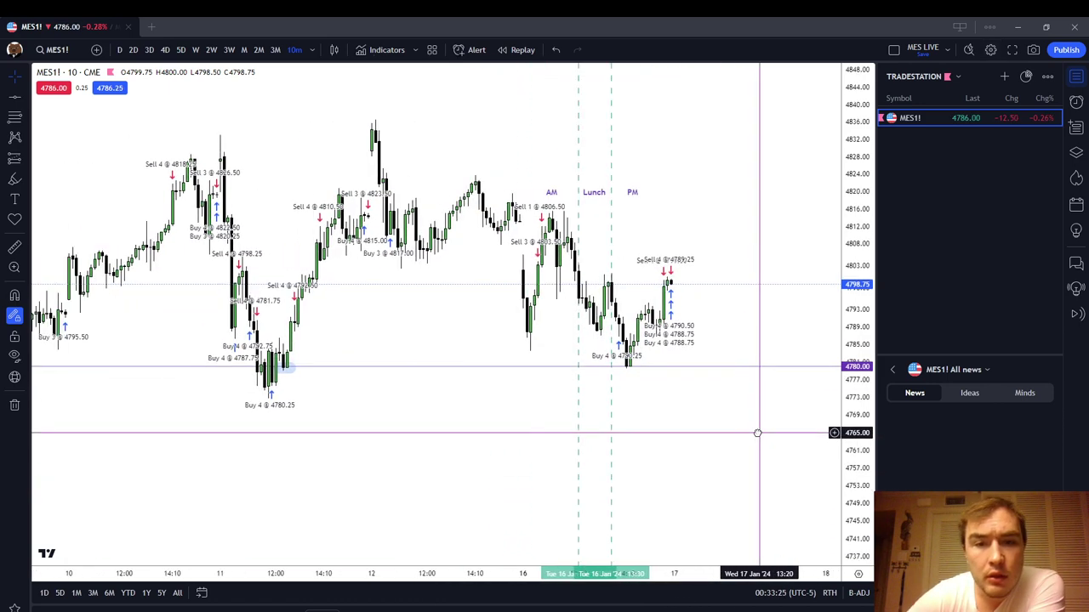
scroll(743, 420, up, 2)
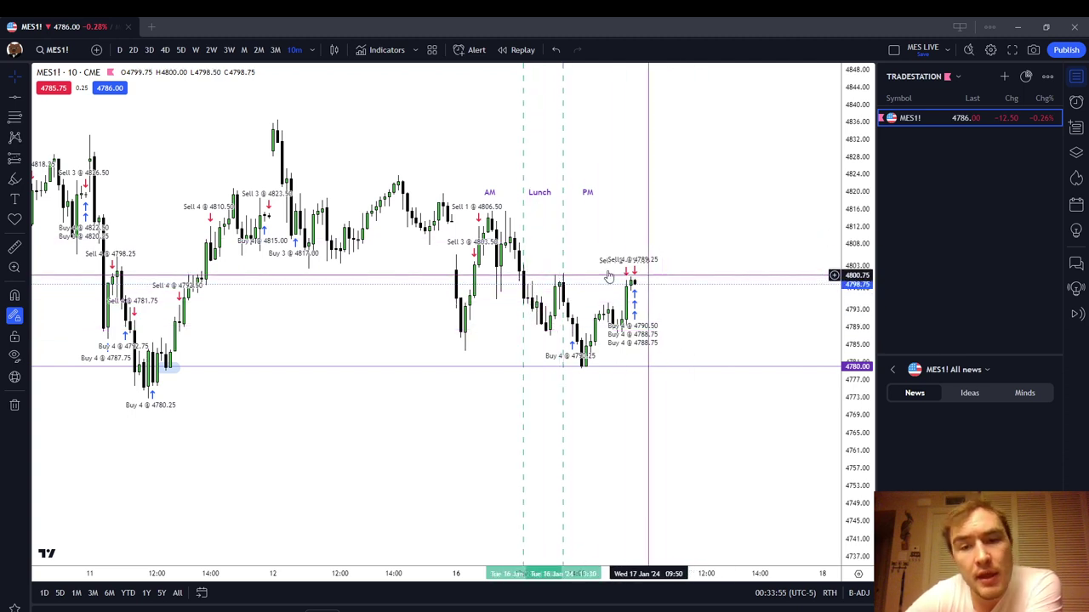
drag(628, 275, 603, 287)
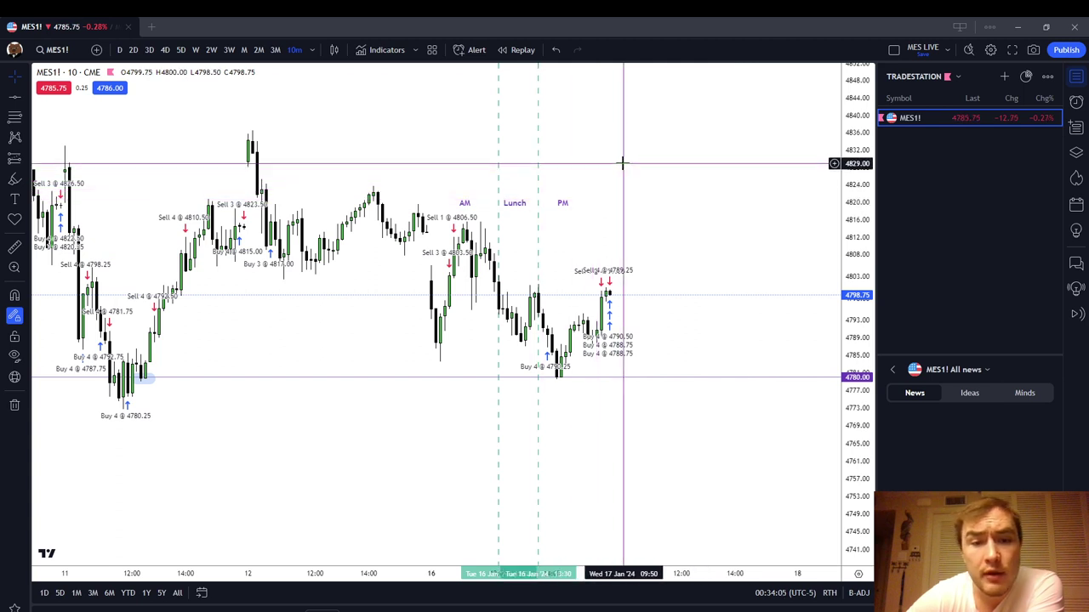
right_click(626, 162)
click(428, 328)
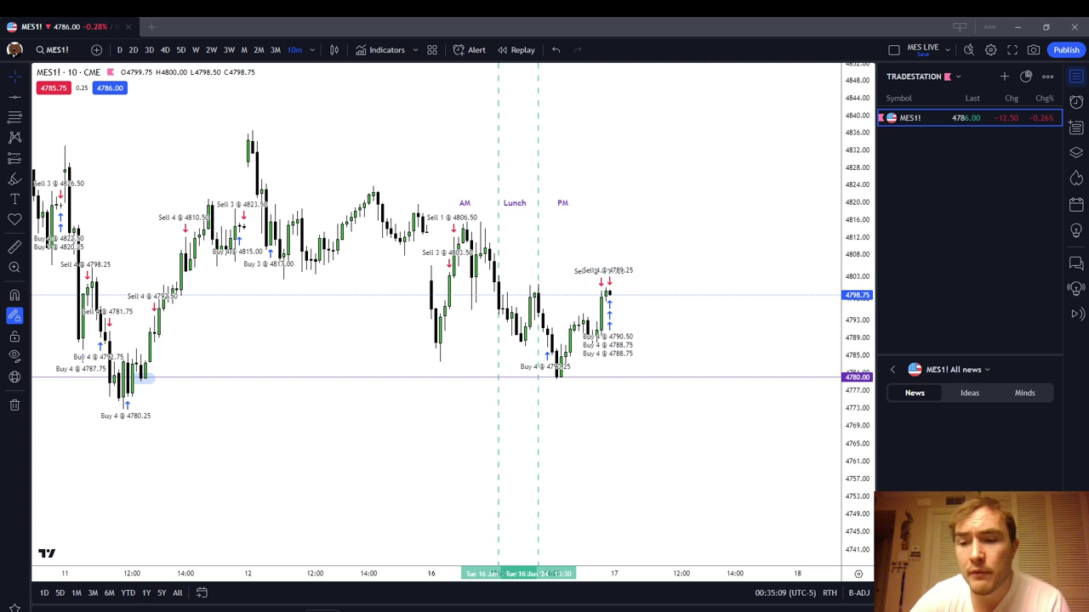
right_click(630, 192)
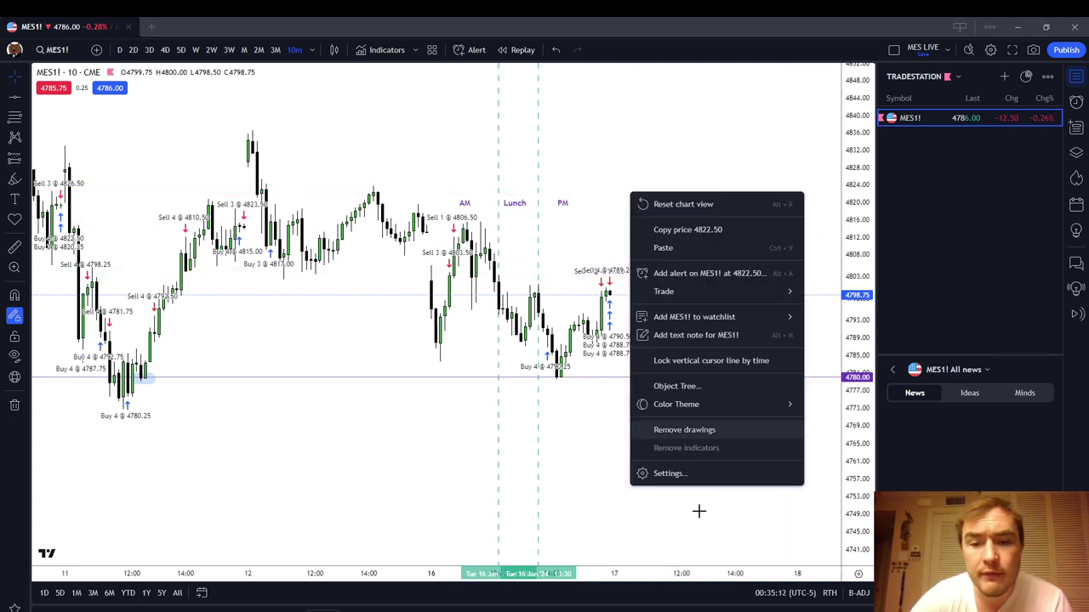
click(704, 434)
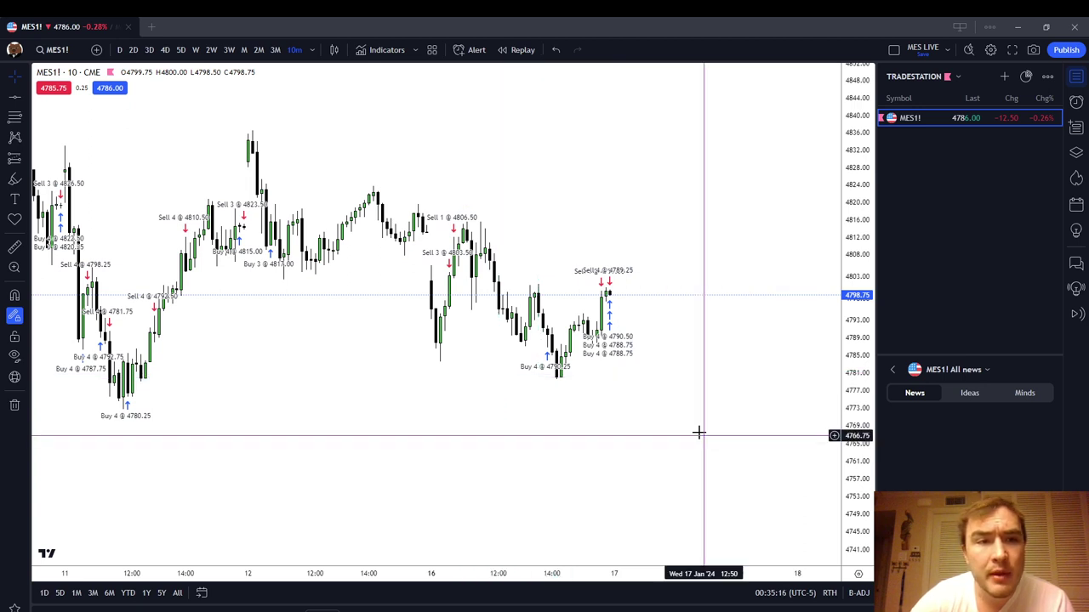
Step: Switch the chart to the daily timeframe and turn off the display of trade executions
click(122, 51)
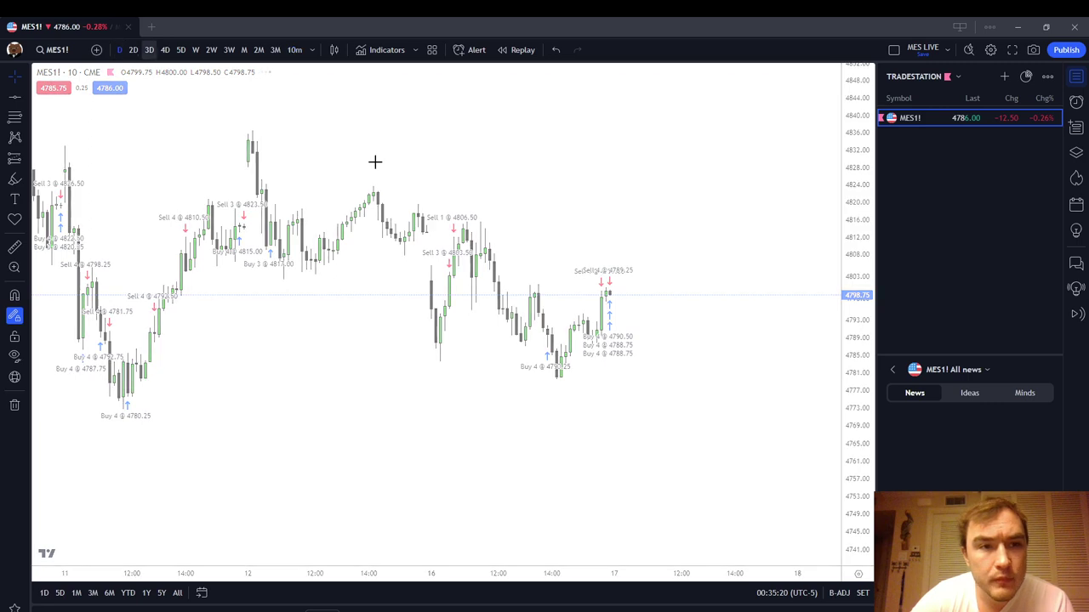
right_click(710, 472)
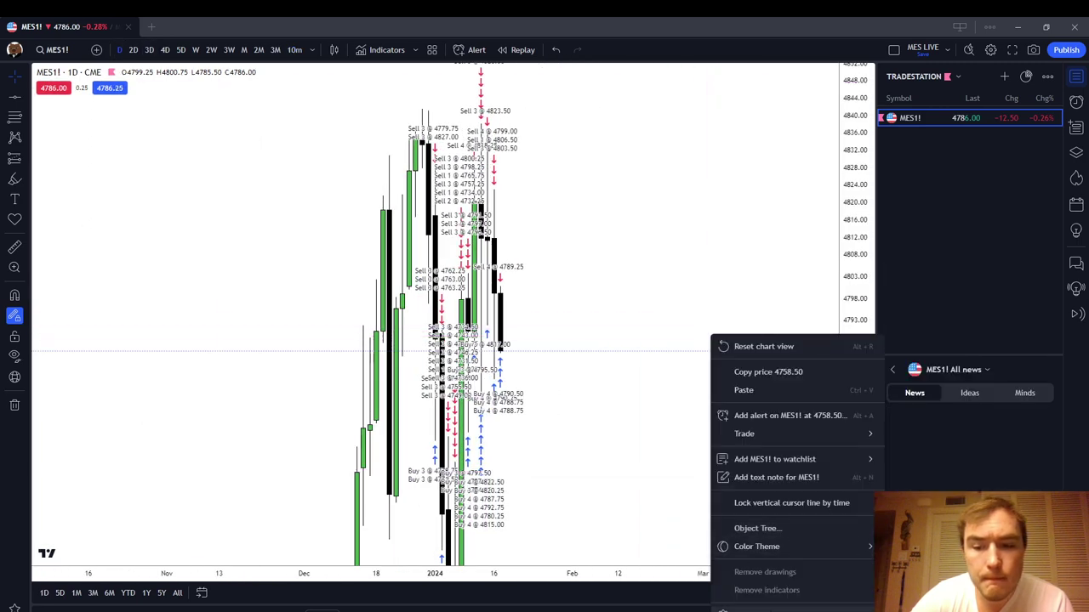
click(766, 596)
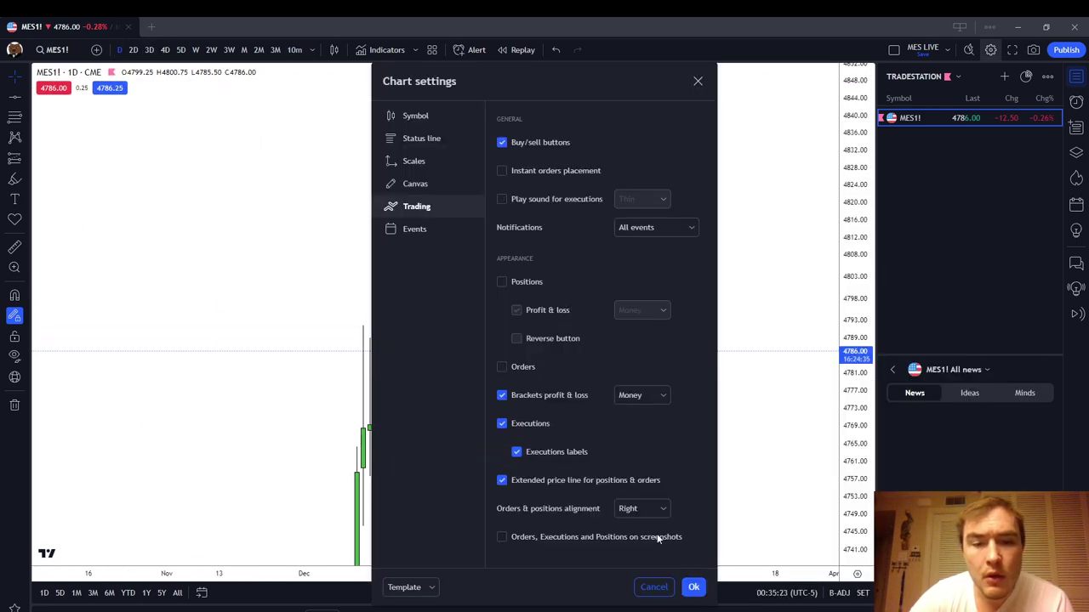
click(693, 587)
Step: Highlight the gap between the candle wicks around the large green early-January candle, and the candle body lows near 4730
drag(586, 469, 646, 468)
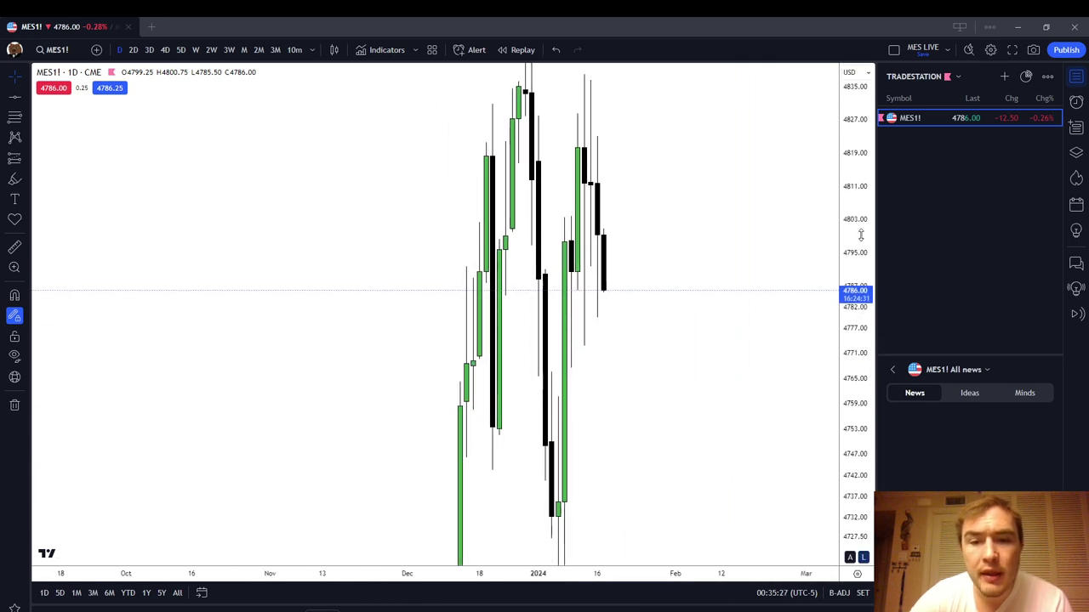
drag(861, 235, 843, 389)
scroll(771, 460, down, 3)
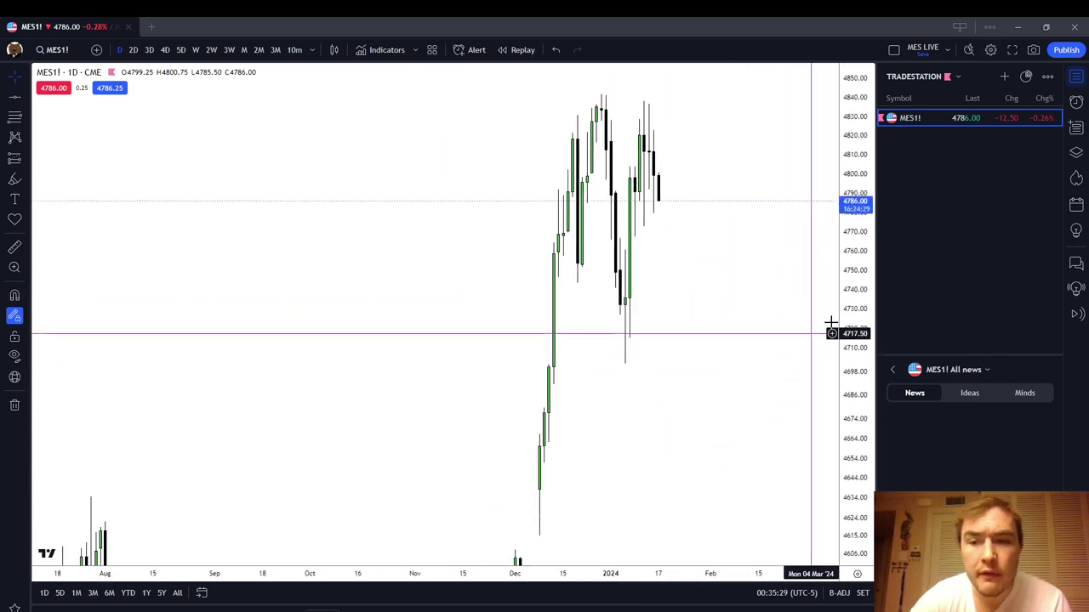
scroll(698, 289, up, 2)
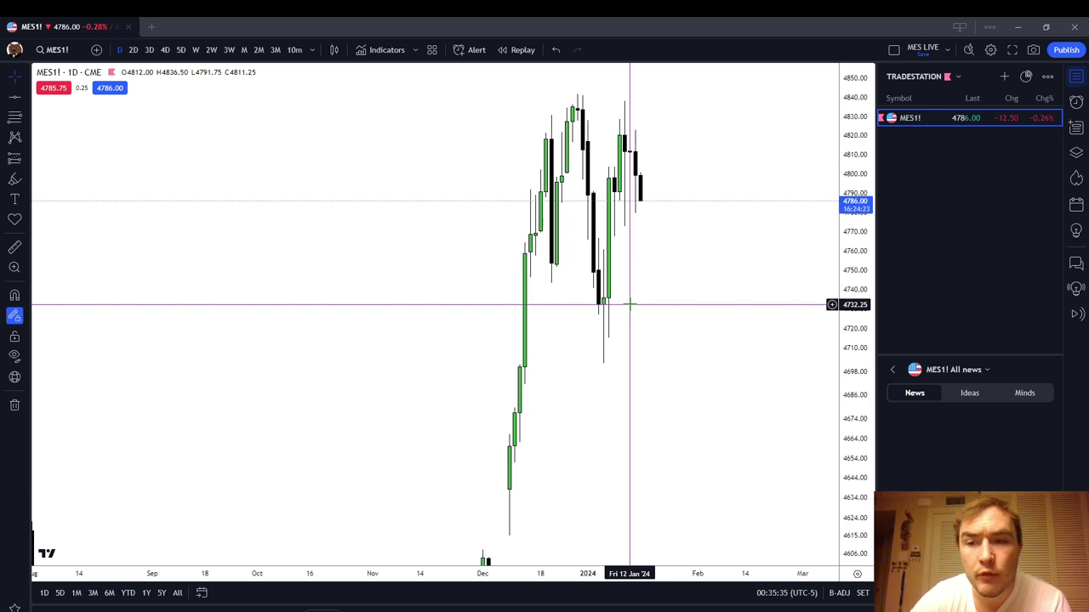
scroll(631, 304, up, 3)
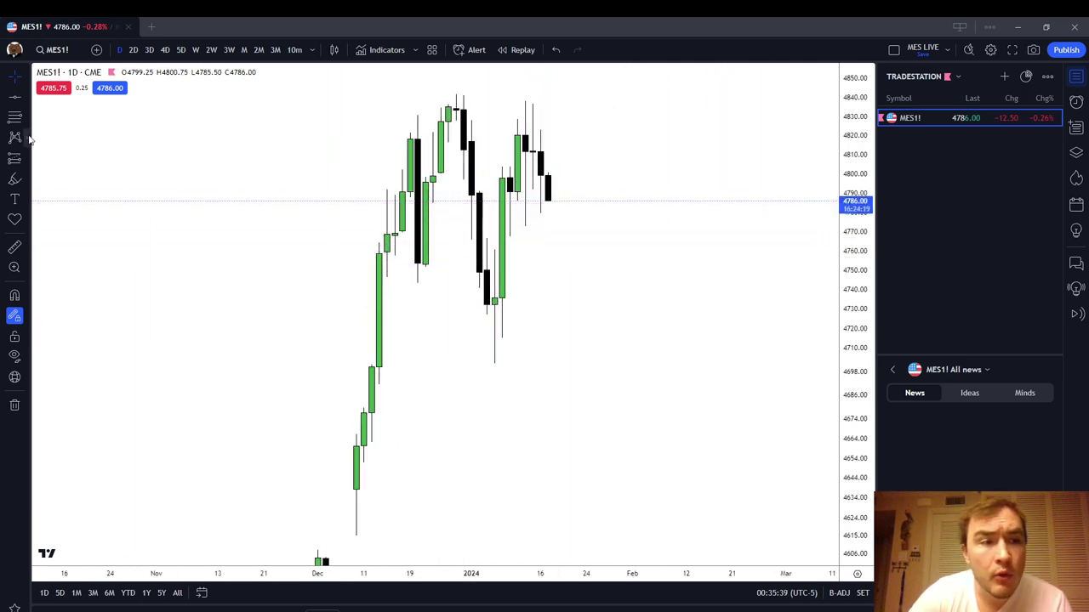
click(15, 179)
drag(493, 252, 512, 234)
drag(470, 308, 517, 305)
key(Escape)
Step: Draw a Fibonacci retracement across the wick gap around the large green 13 December candle, starting at about 4701.75
click(14, 116)
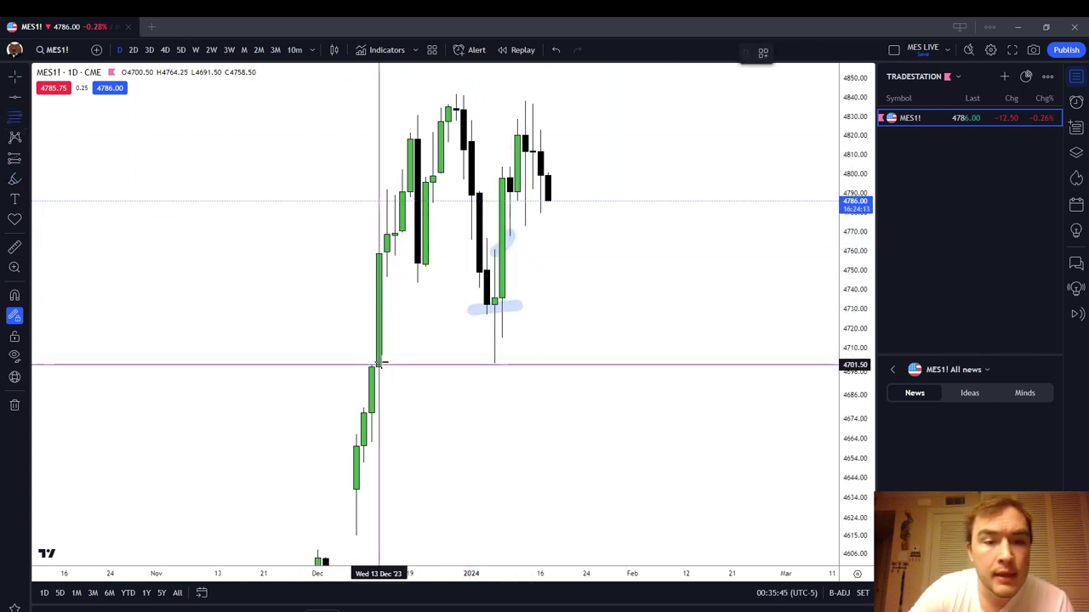
click(363, 364)
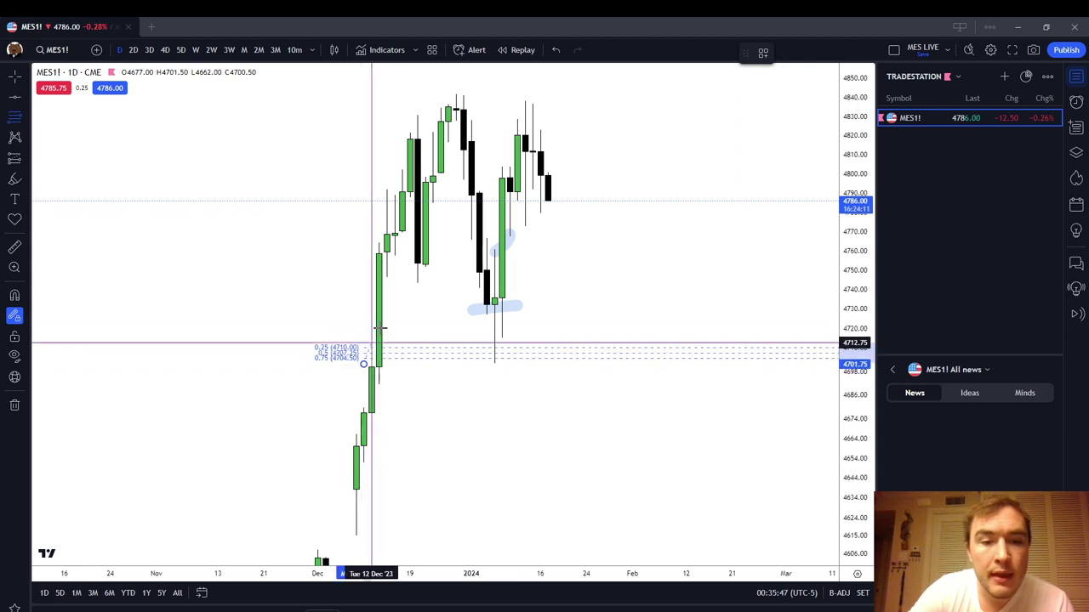
click(386, 279)
key(Escape)
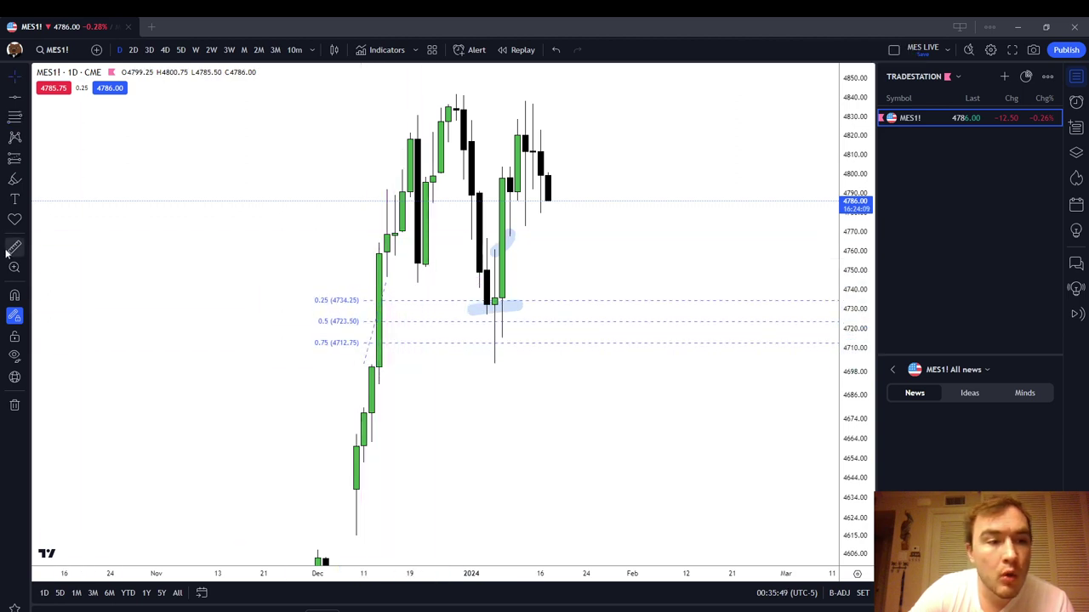
Step: With magnet snapping on, snap the retracement's ends to the 12 December high and the low of the candle following 13 December
click(14, 295)
drag(364, 364, 371, 366)
drag(386, 280, 388, 285)
key(Escape)
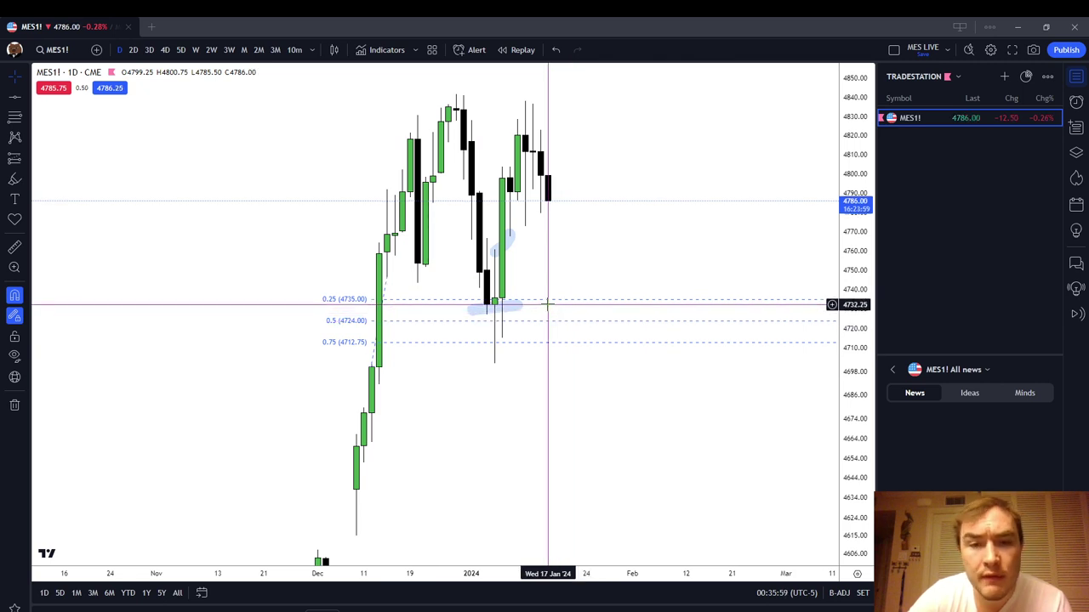
scroll(569, 294, down, 3)
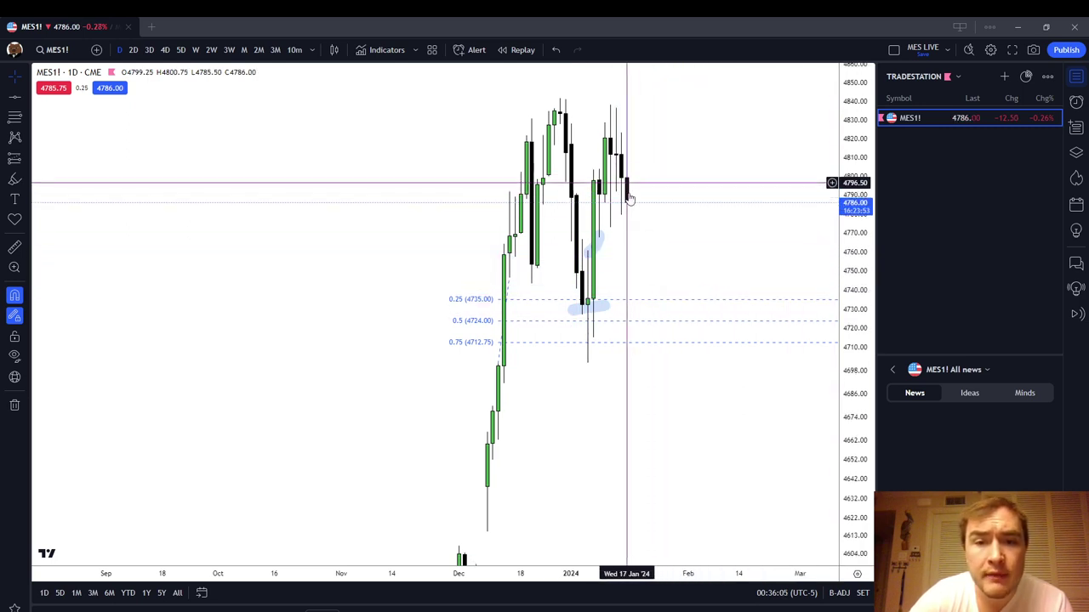
scroll(707, 261, right, 1)
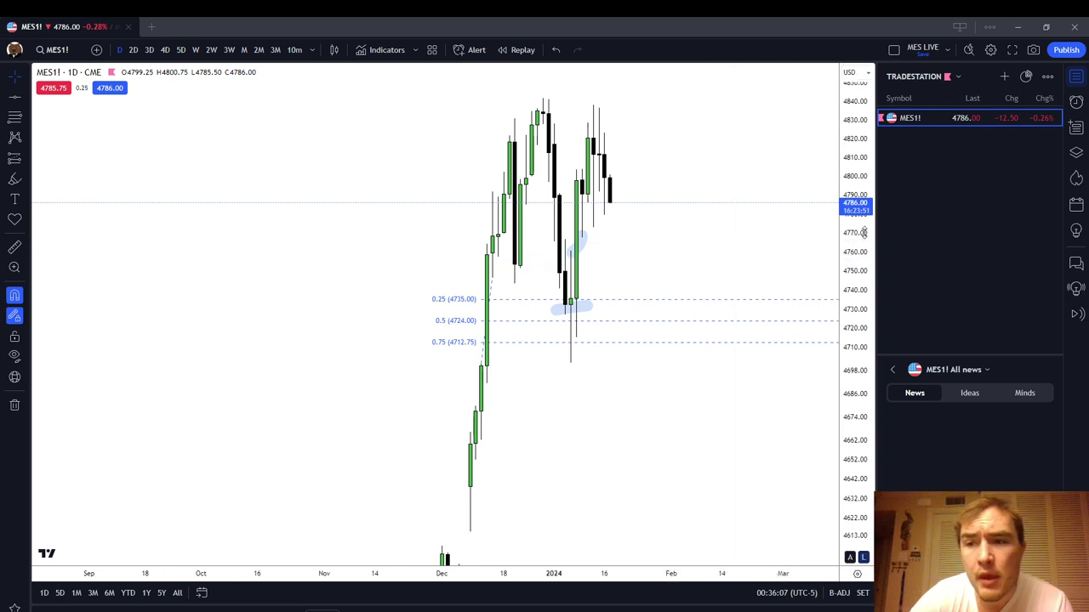
scroll(863, 224, down, 2)
scroll(741, 392, up, 1)
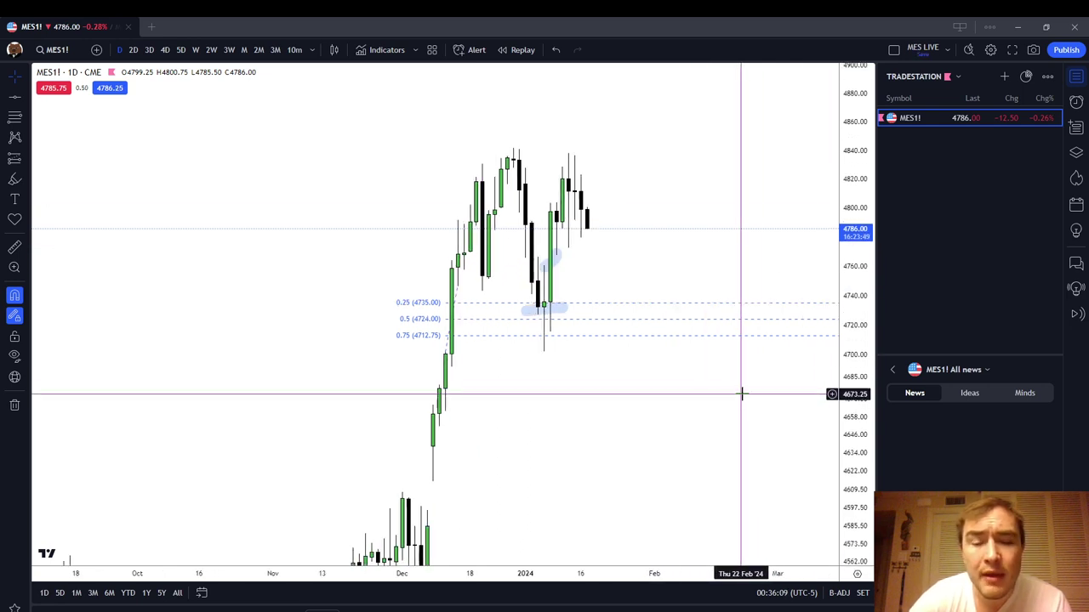